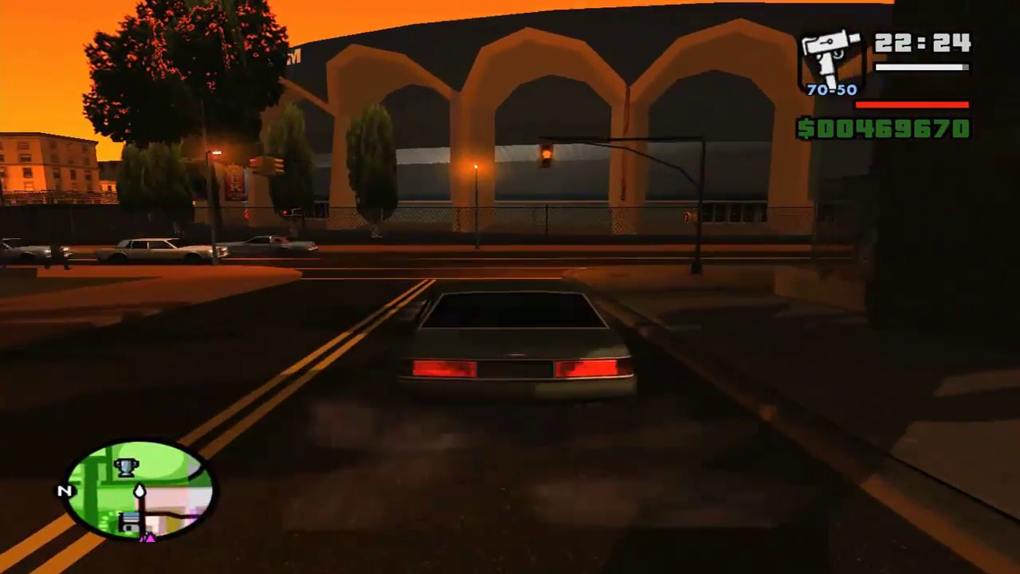
key(a)
key(a)
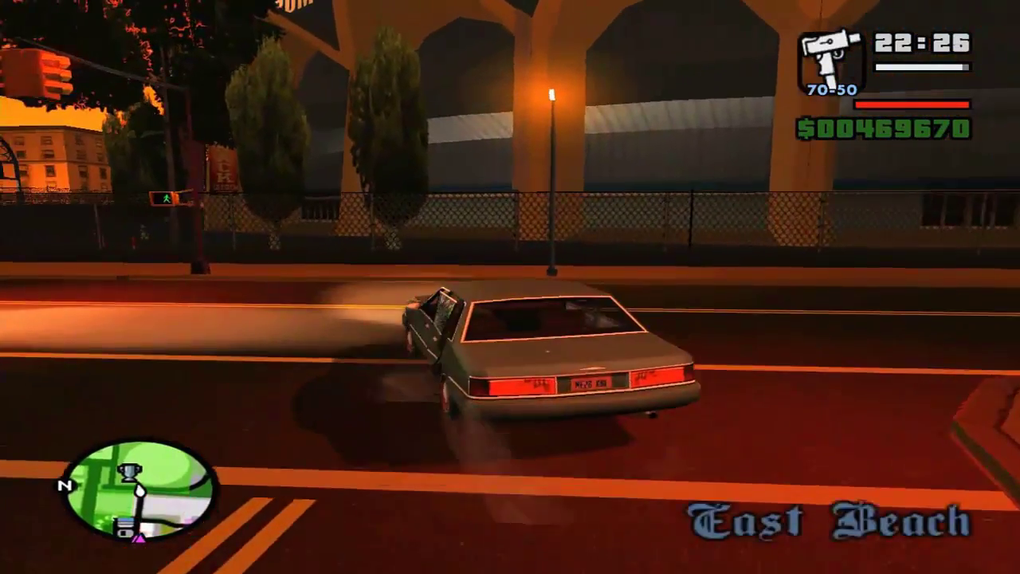
key(a)
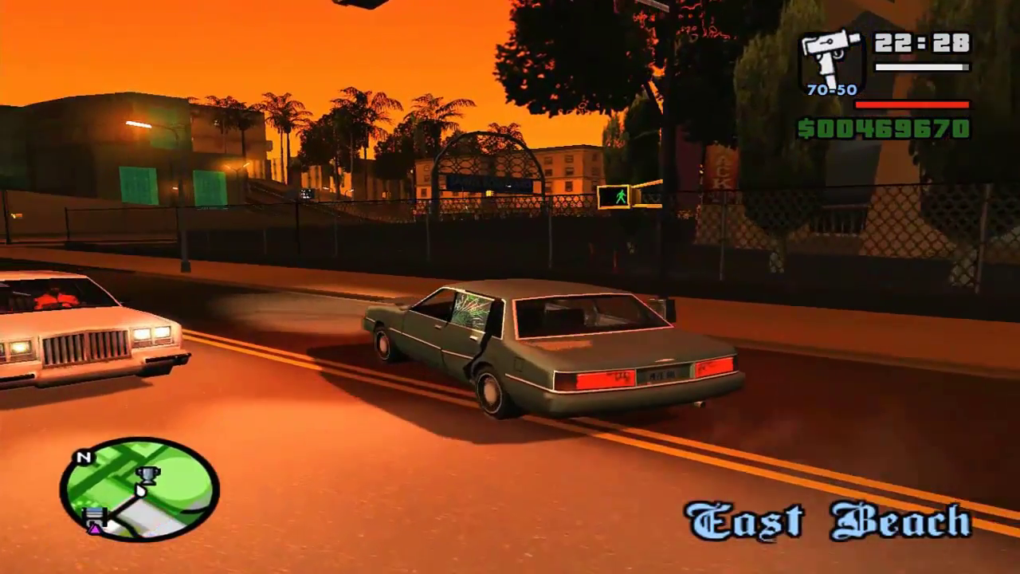
key(w)
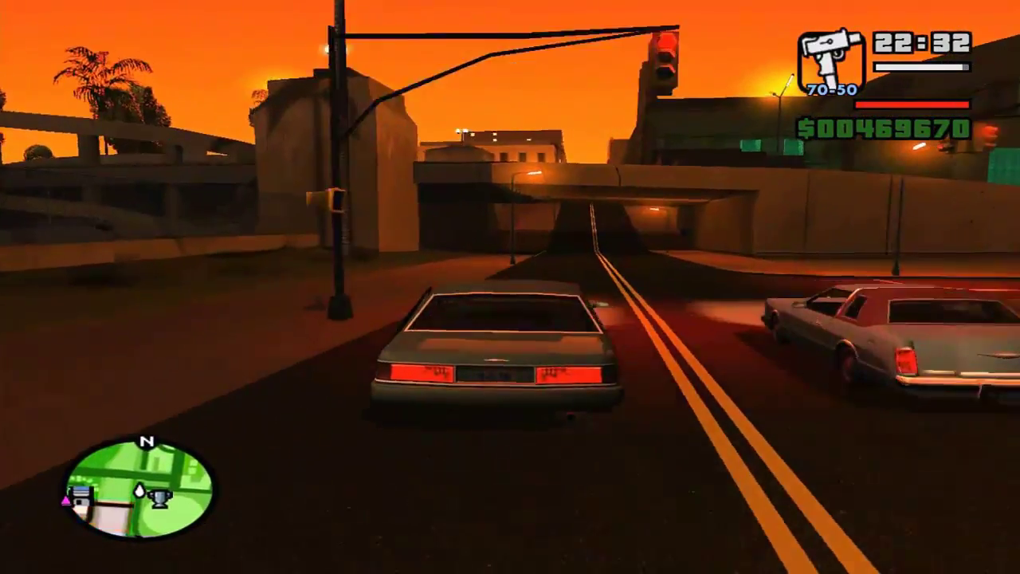
key(d)
key(d)
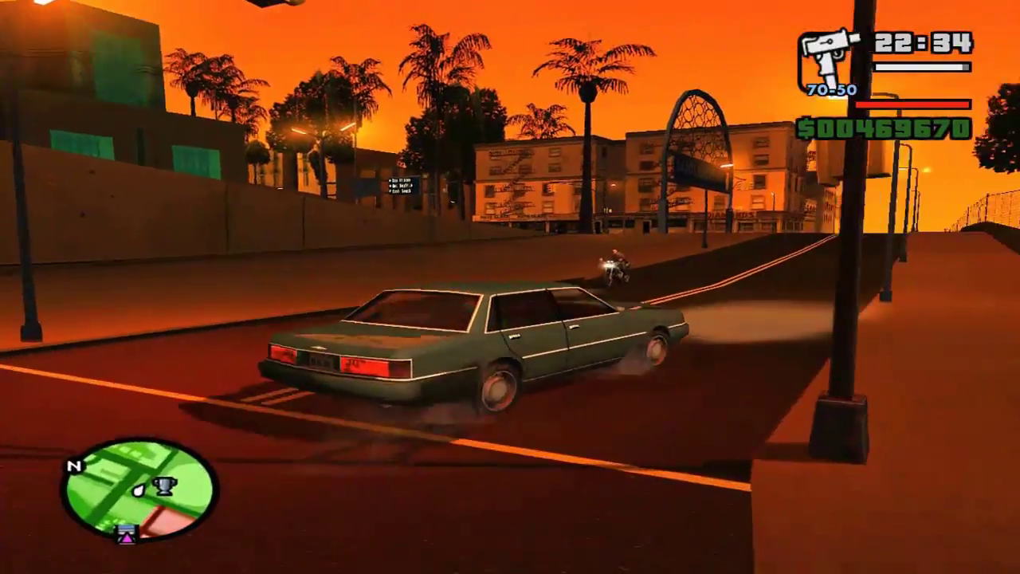
key(w)
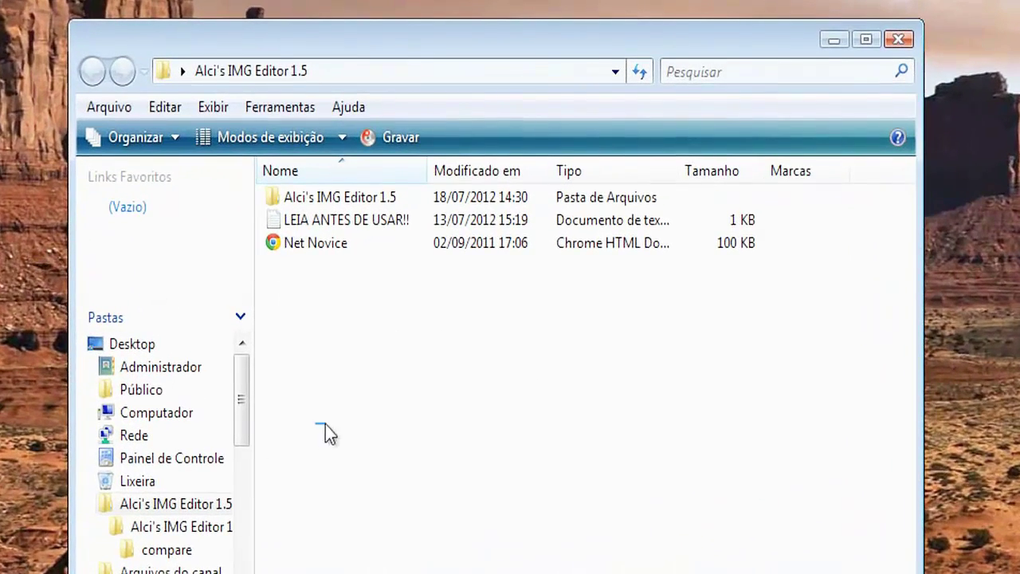
Step: Launch Alci's IMG Editor 1.5 from its program folder, close the folder window, and reposition the editor window on the desktop
double_click(326, 201)
click(393, 288)
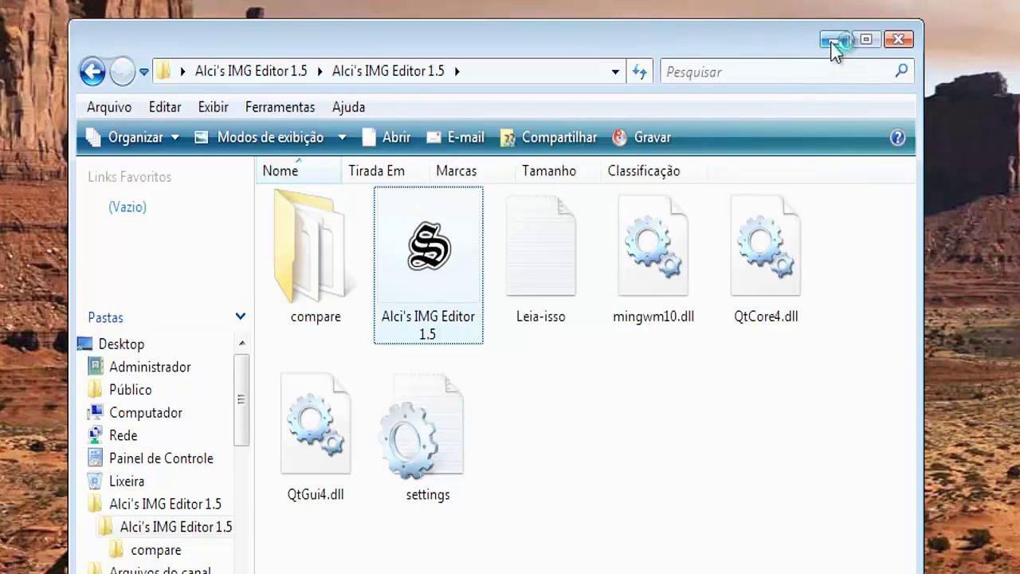
click(898, 39)
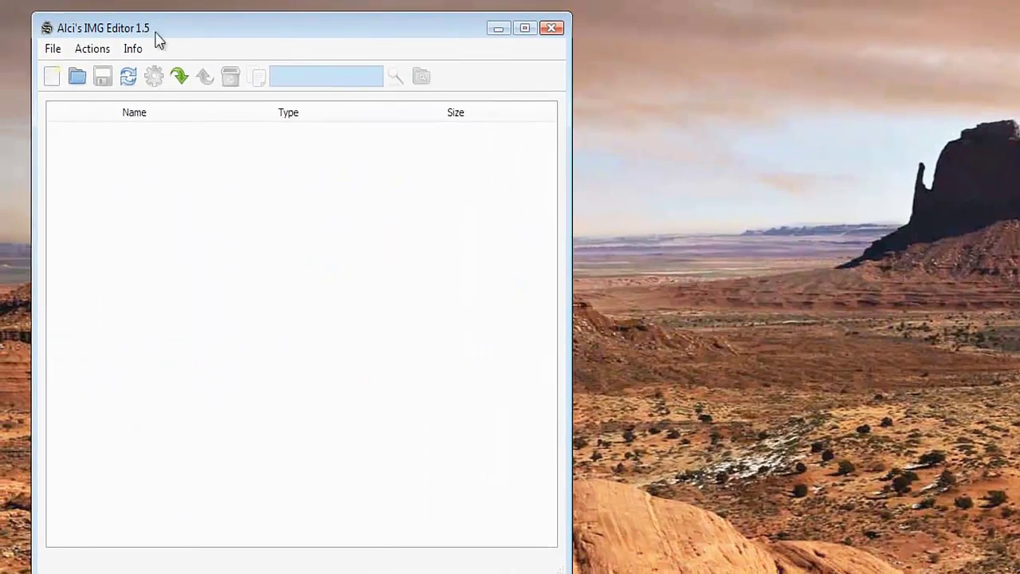
drag(156, 34, 398, 12)
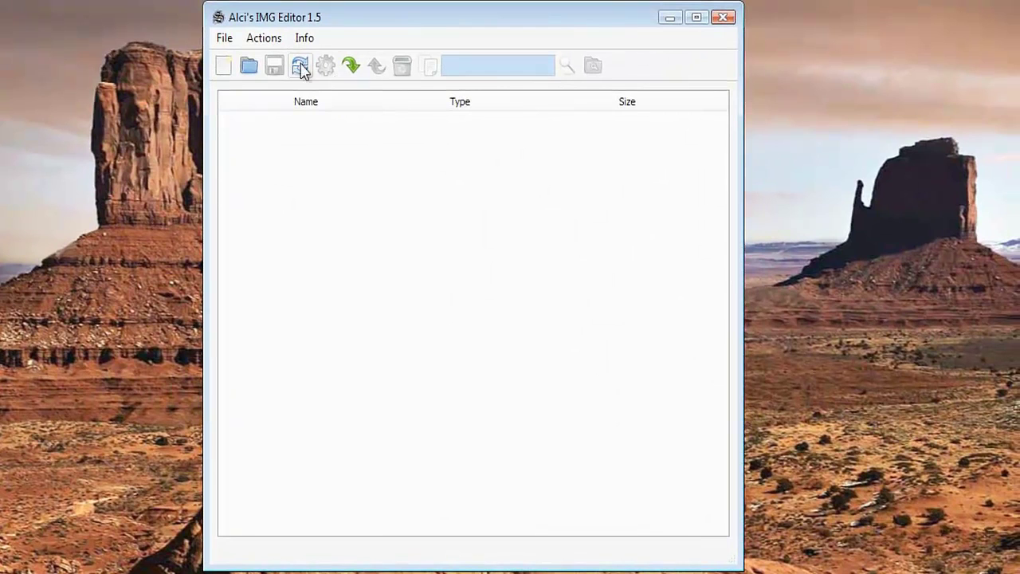
Step: Open the gta3 IMG archive from the models folder of the GTA San Andreas installation
click(224, 39)
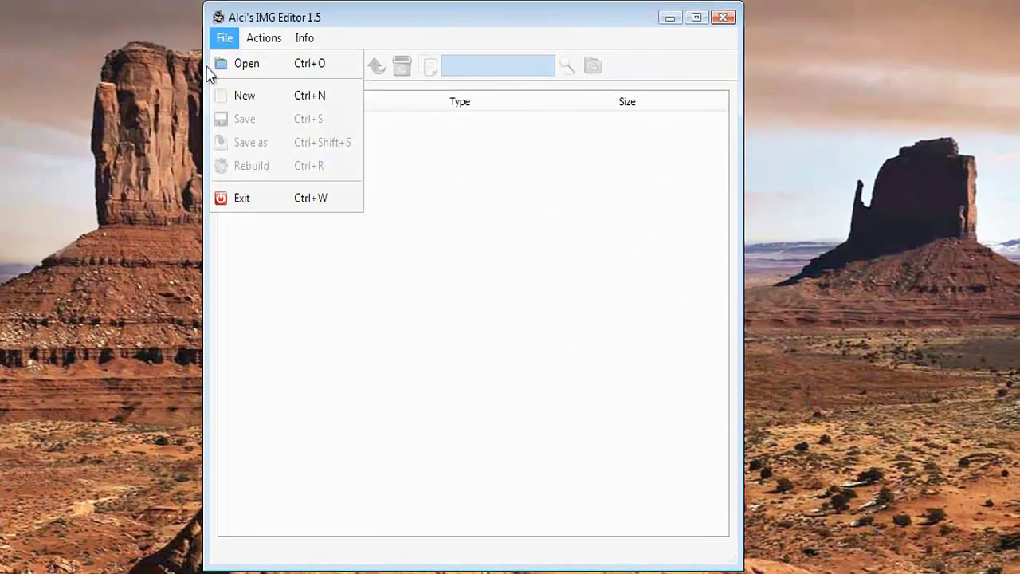
click(288, 70)
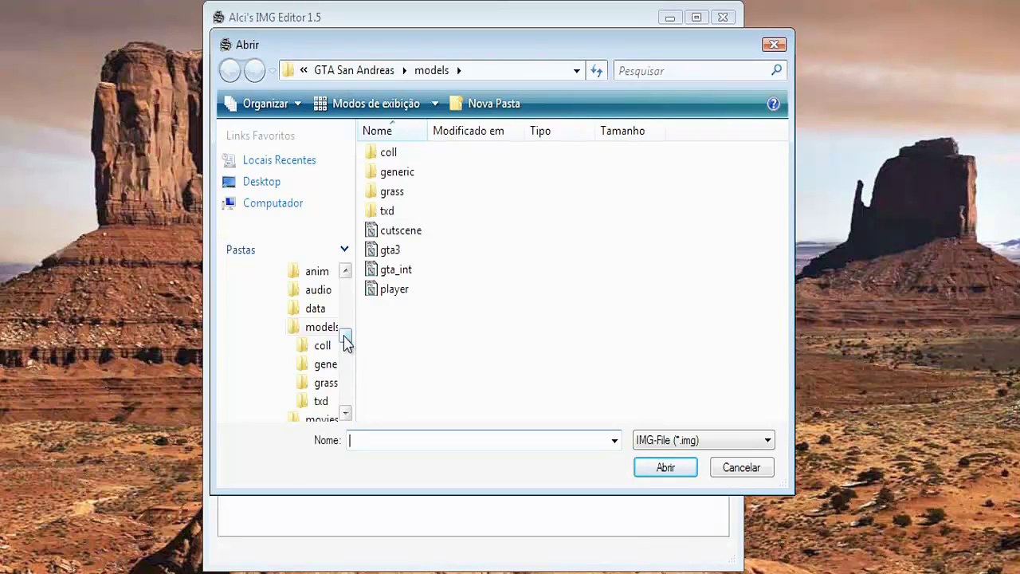
scroll(343, 339, up, 1)
click(310, 296)
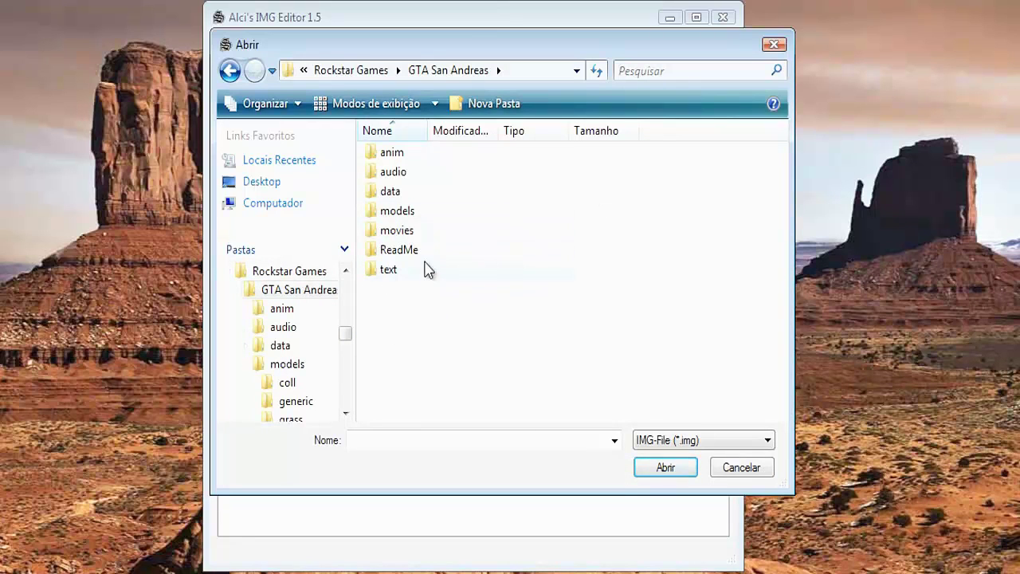
double_click(416, 213)
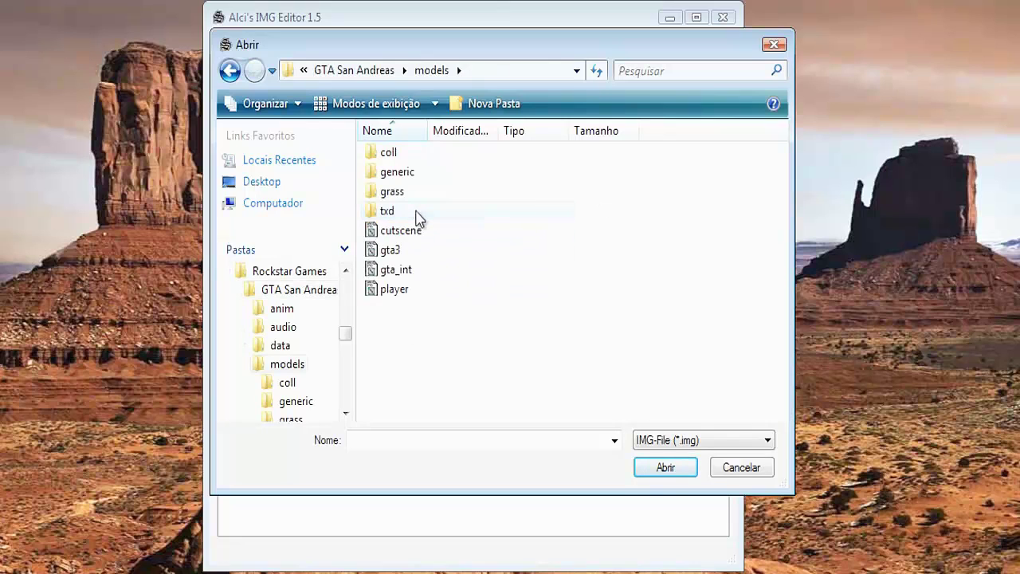
click(394, 254)
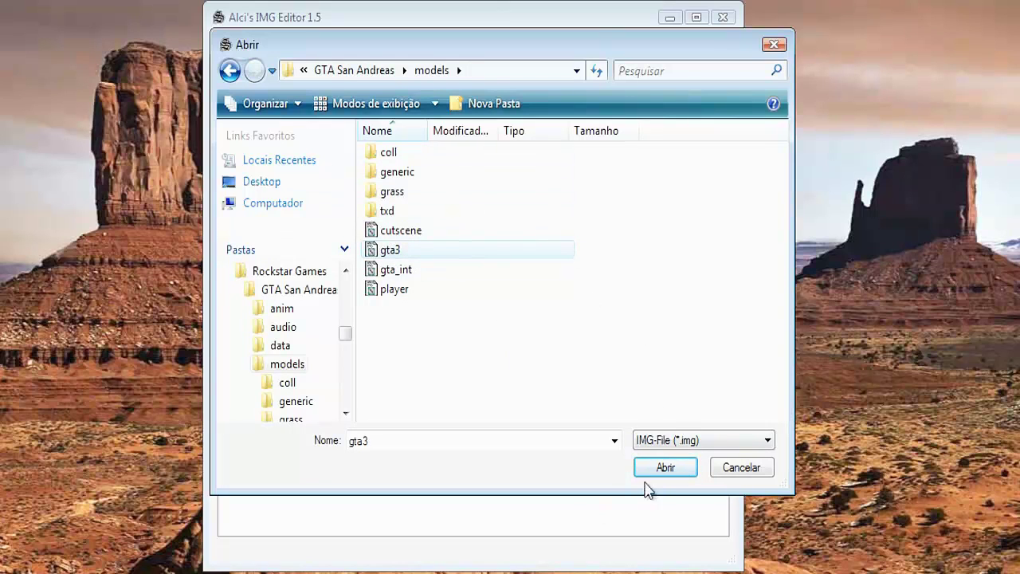
click(665, 467)
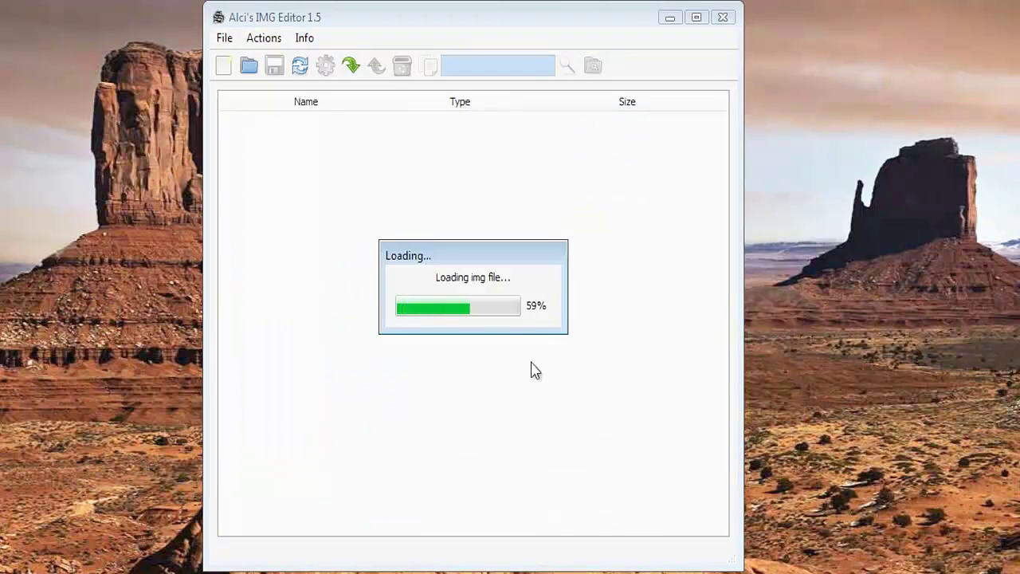
Step: Start importing files into the archive and browse to the gta3 folder inside the Graficos folder on the Desktop
scroll(444, 369, down, 15)
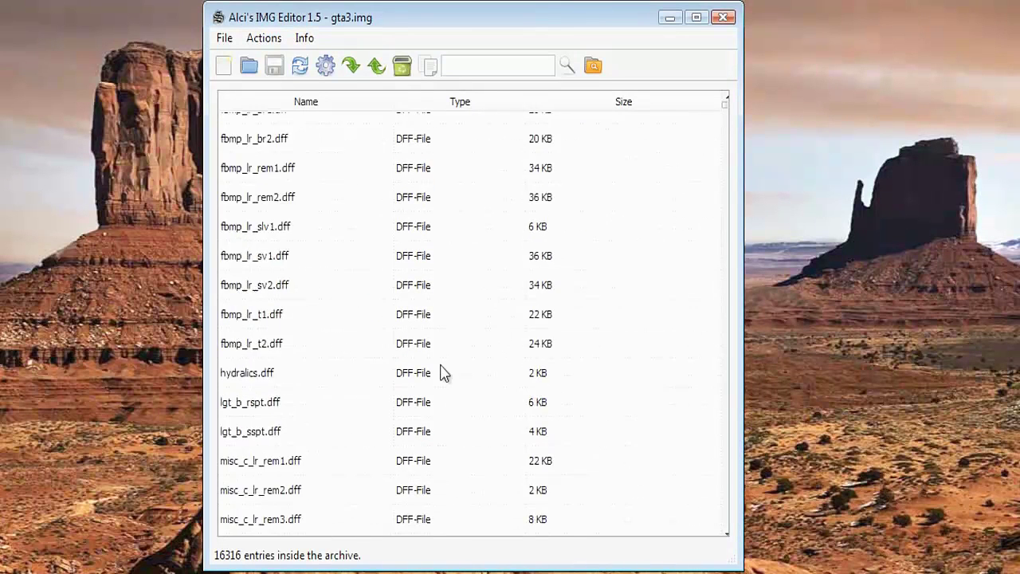
scroll(460, 411, down, 5)
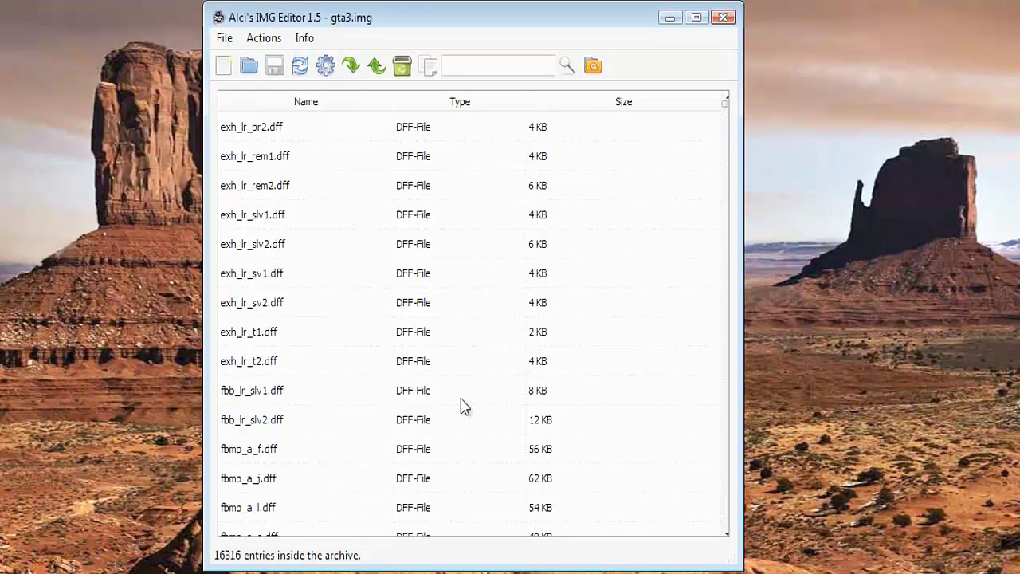
click(351, 77)
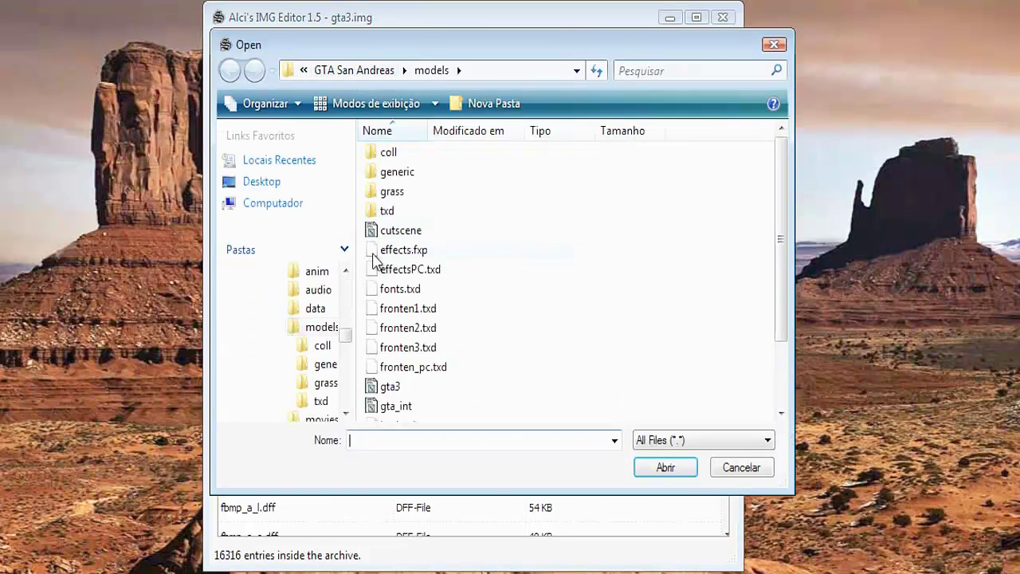
click(267, 186)
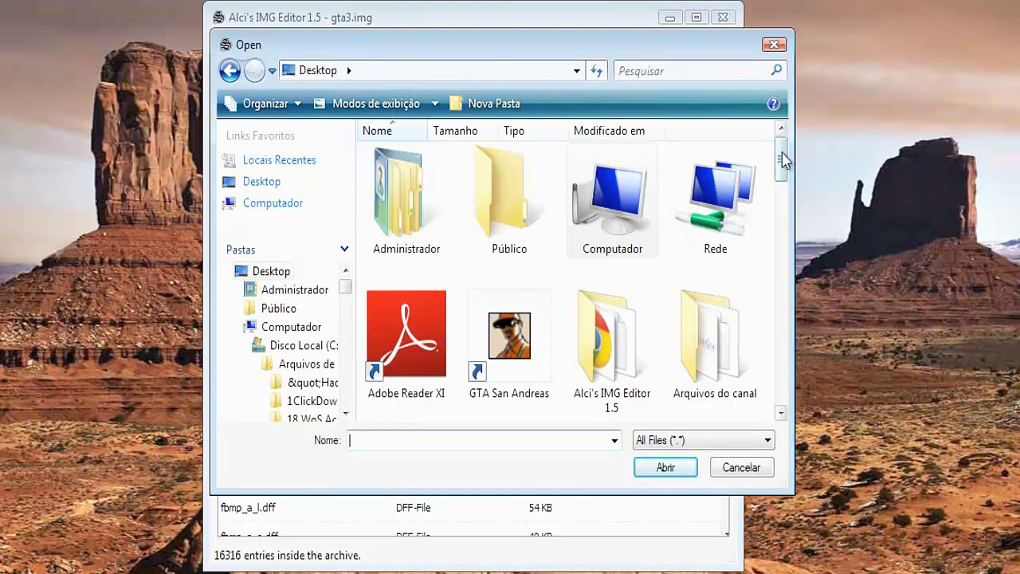
drag(782, 156, 785, 213)
click(396, 261)
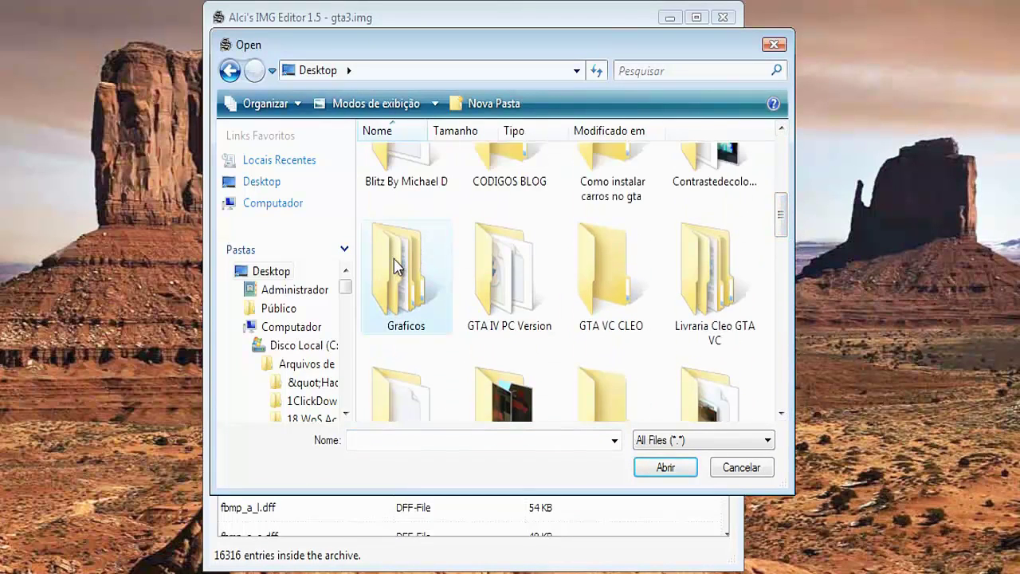
double_click(396, 265)
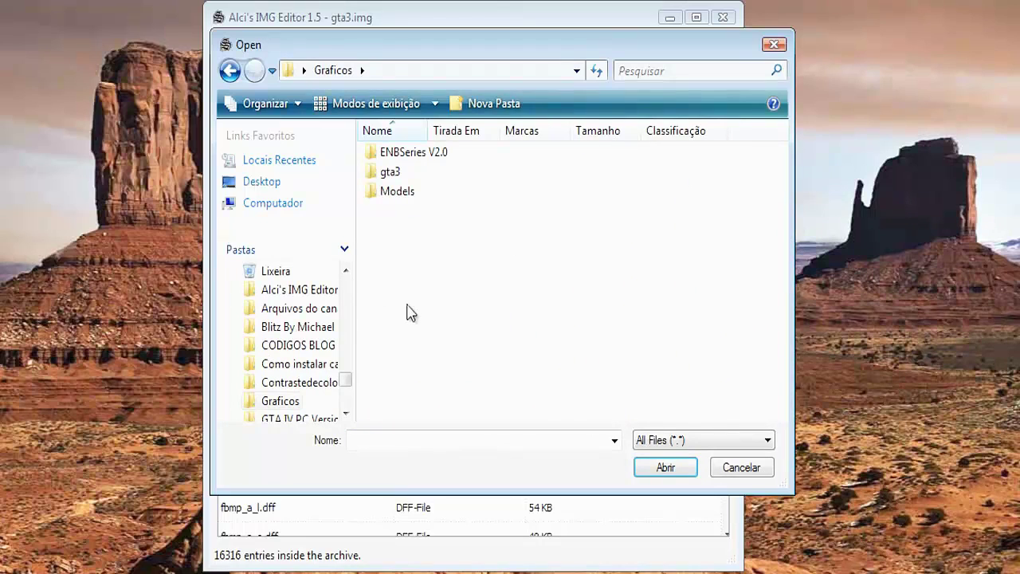
double_click(408, 174)
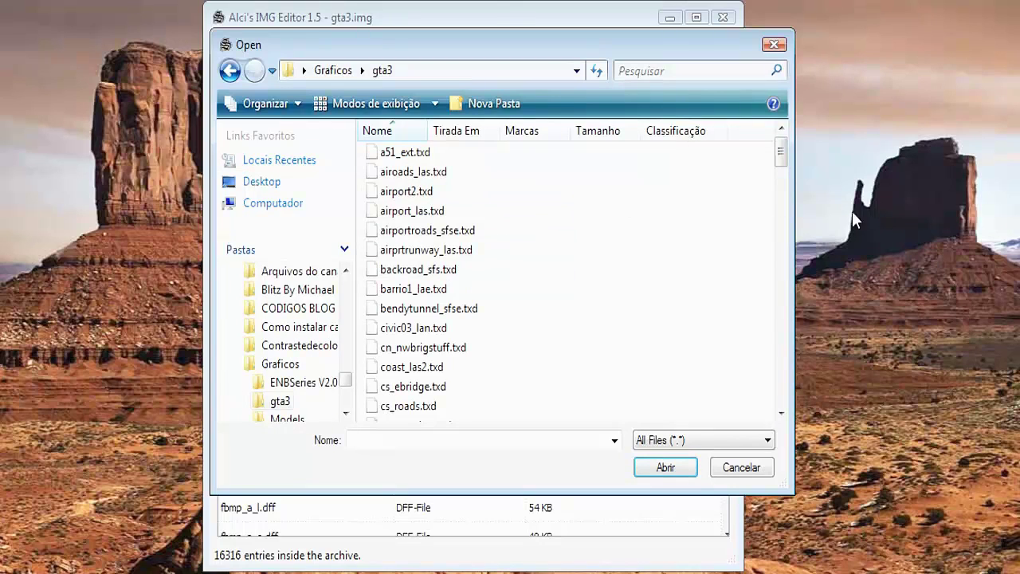
Step: Import all the TXD files from the Graficos gta3 folder into the archive, save it, and exit the editor
drag(782, 156, 776, 103)
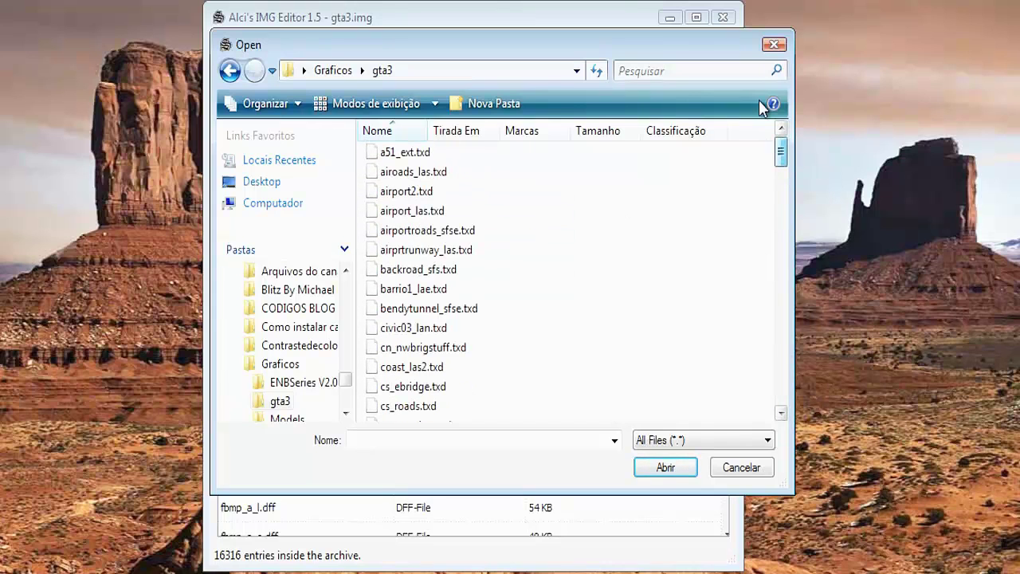
click(603, 266)
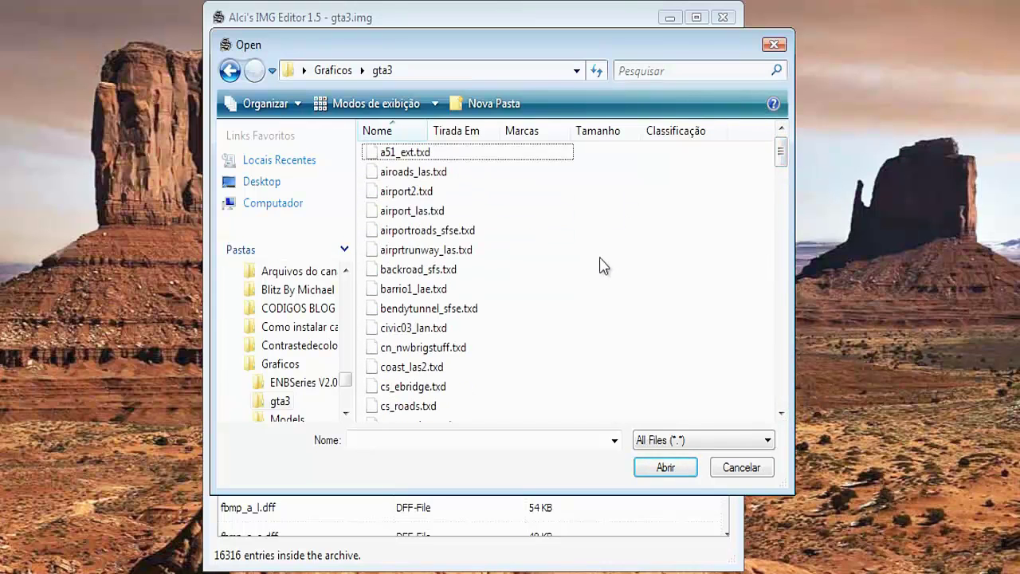
key(ctrl+a)
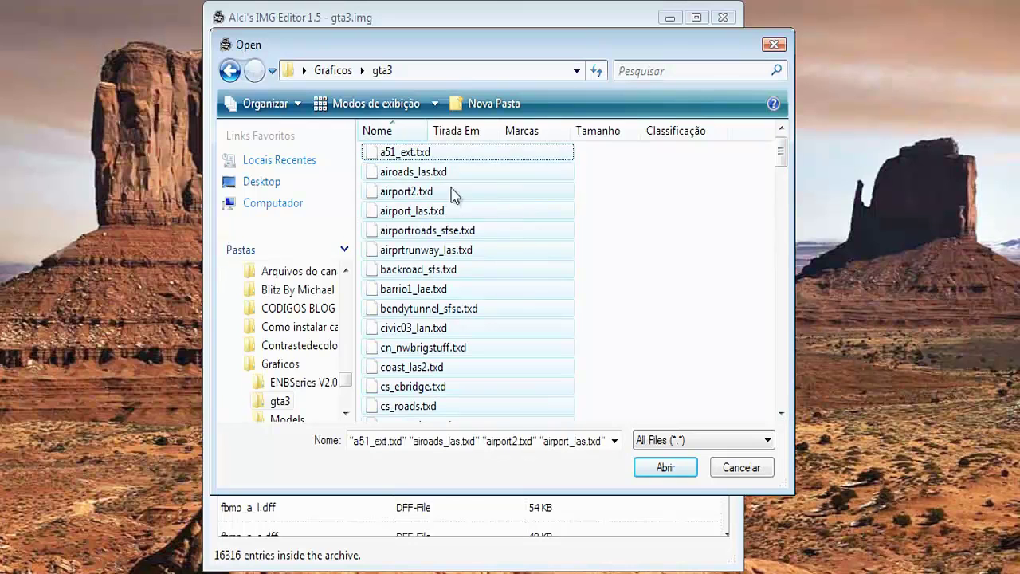
drag(785, 160, 773, 142)
click(666, 468)
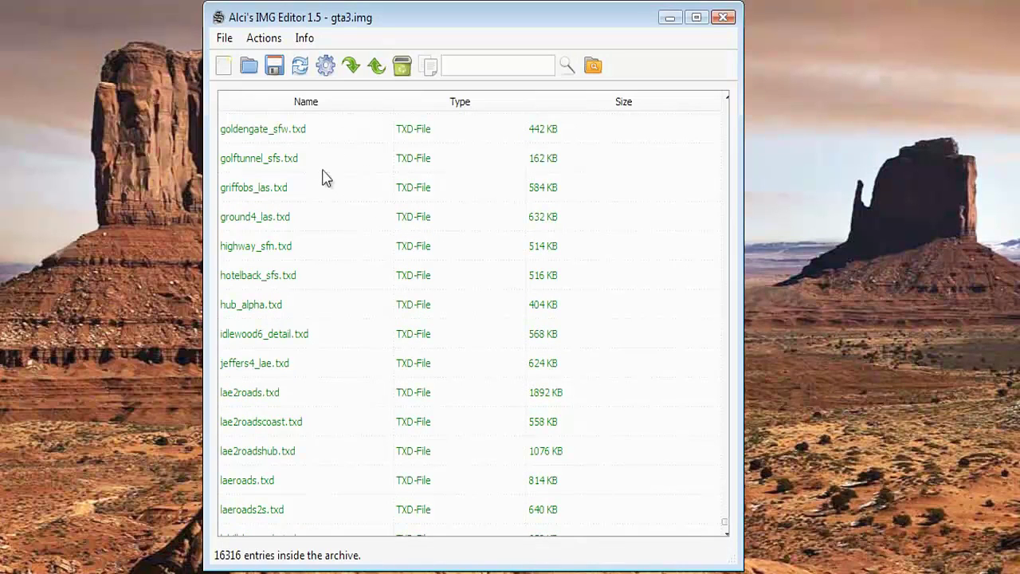
click(274, 70)
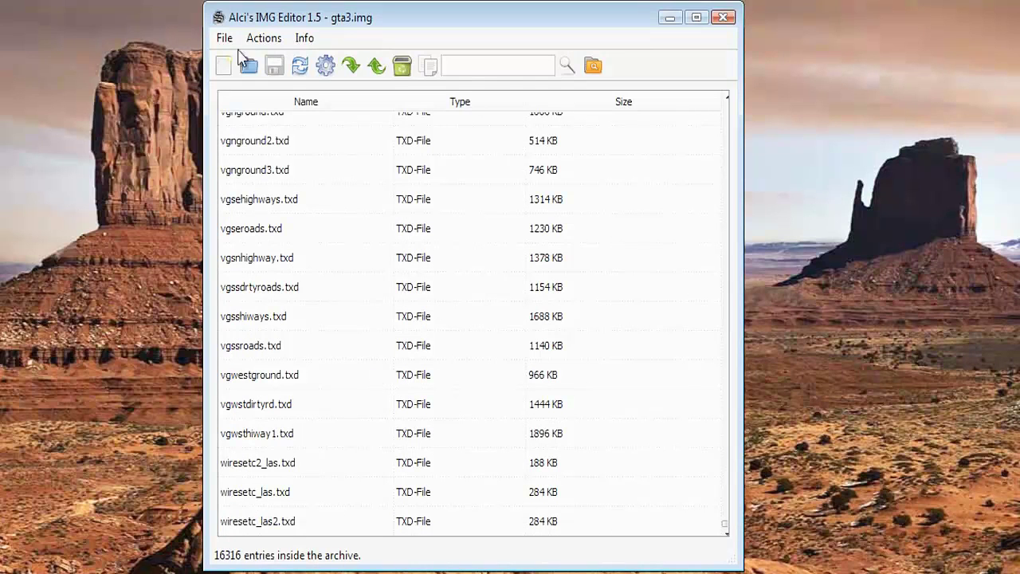
click(724, 19)
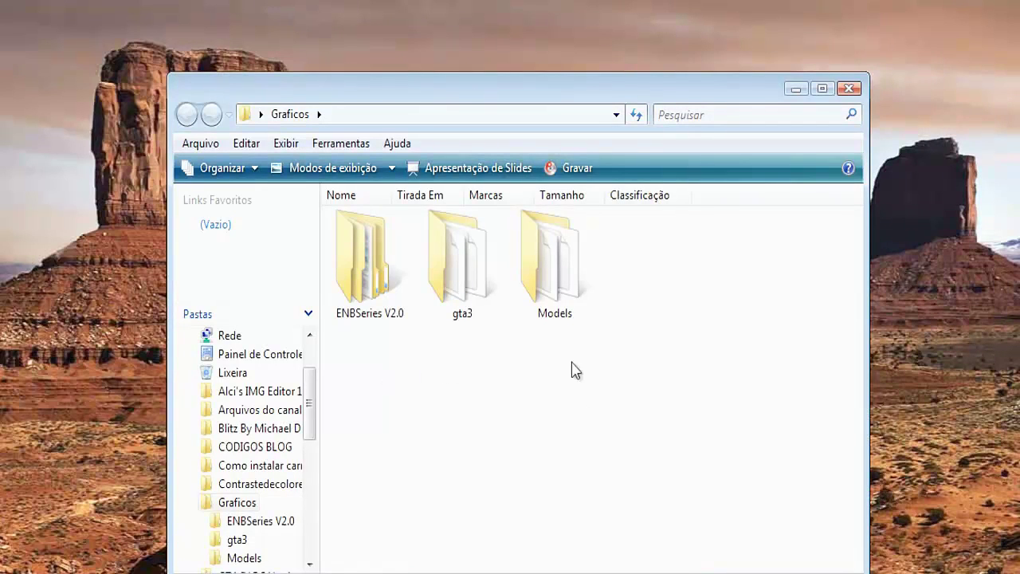
Step: Open the GTA SA - ENBSeries V2.0 folder inside the ENBSeries V2.0 folder of Graficos
click(620, 449)
click(478, 286)
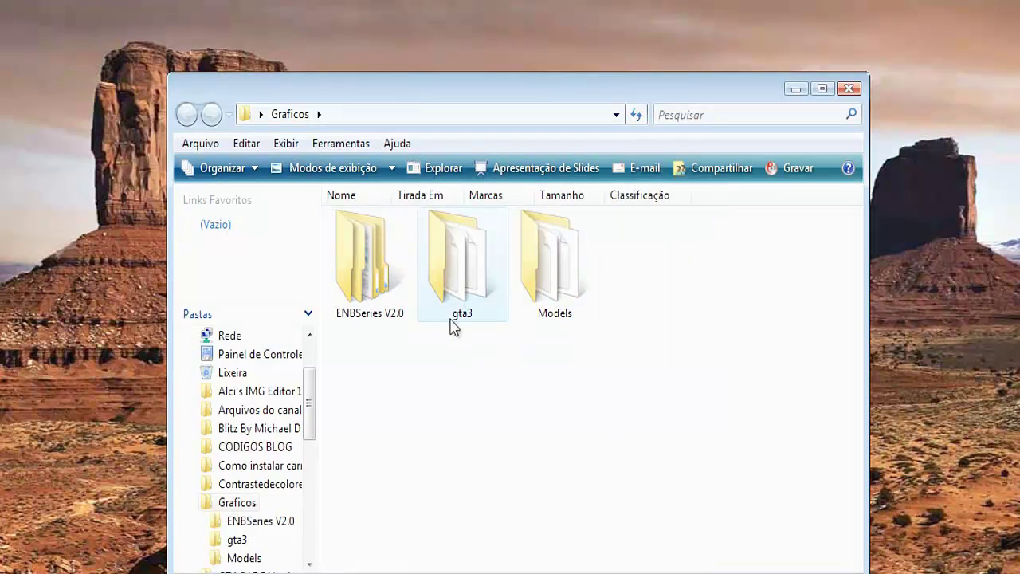
click(418, 410)
click(354, 322)
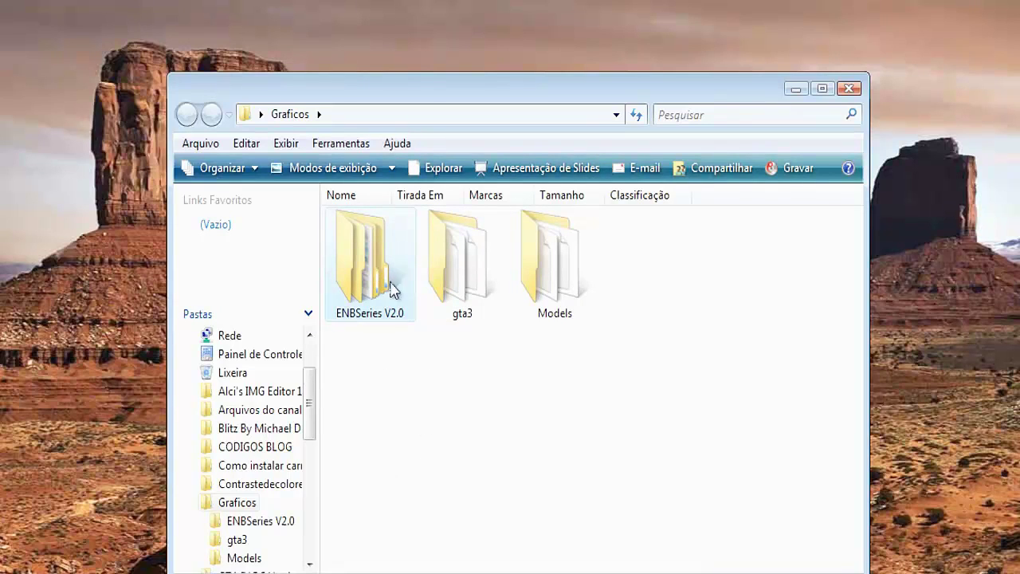
double_click(364, 259)
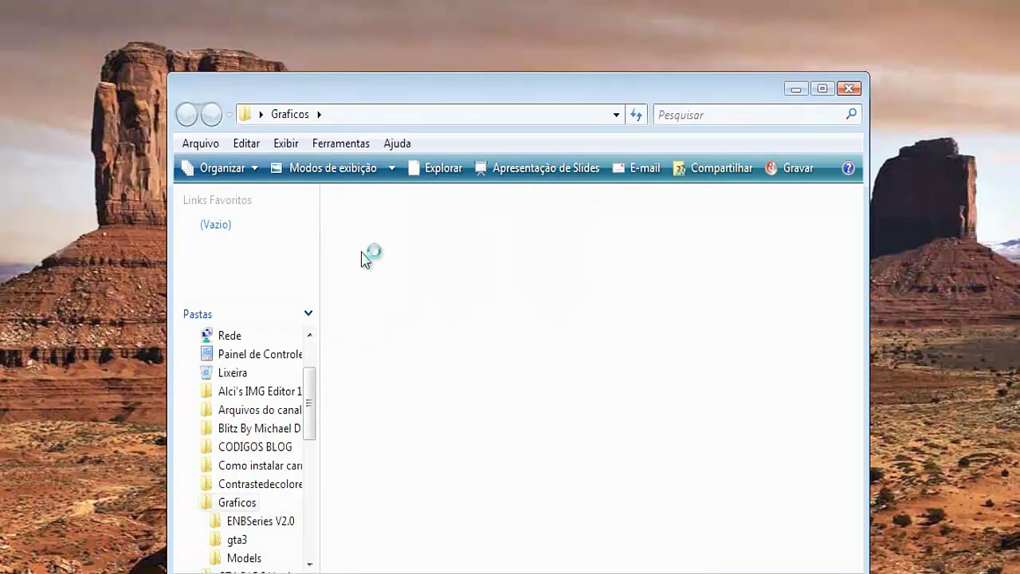
click(403, 227)
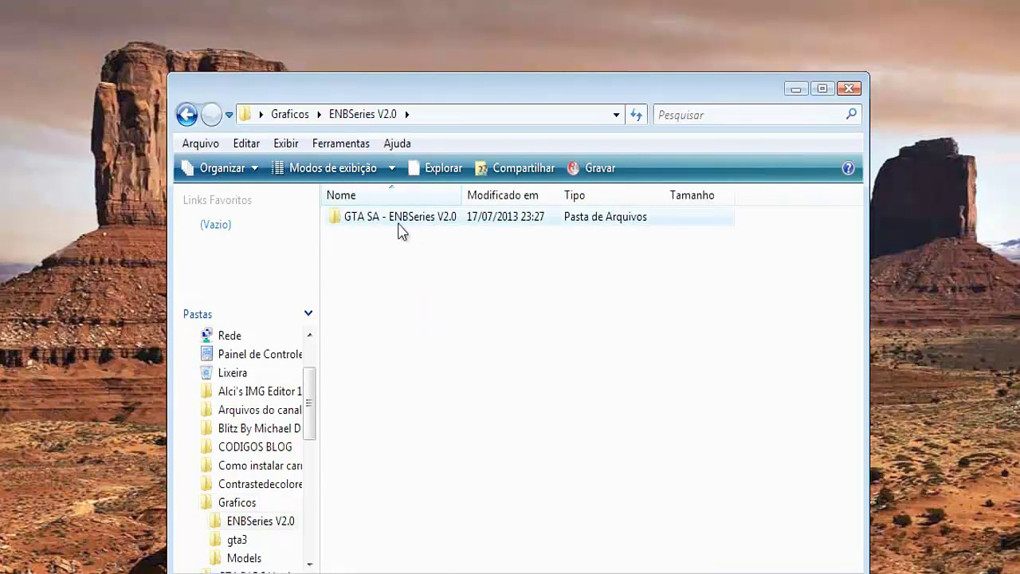
double_click(388, 226)
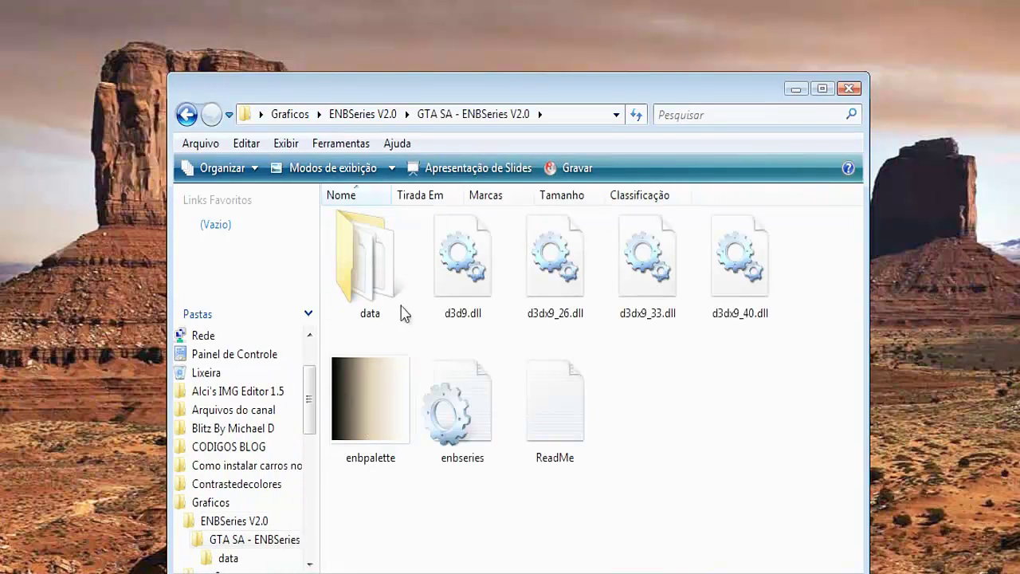
Step: Copy all the files in the GTA SA - ENBSeries V2.0 folder except the data folder
drag(348, 494, 668, 359)
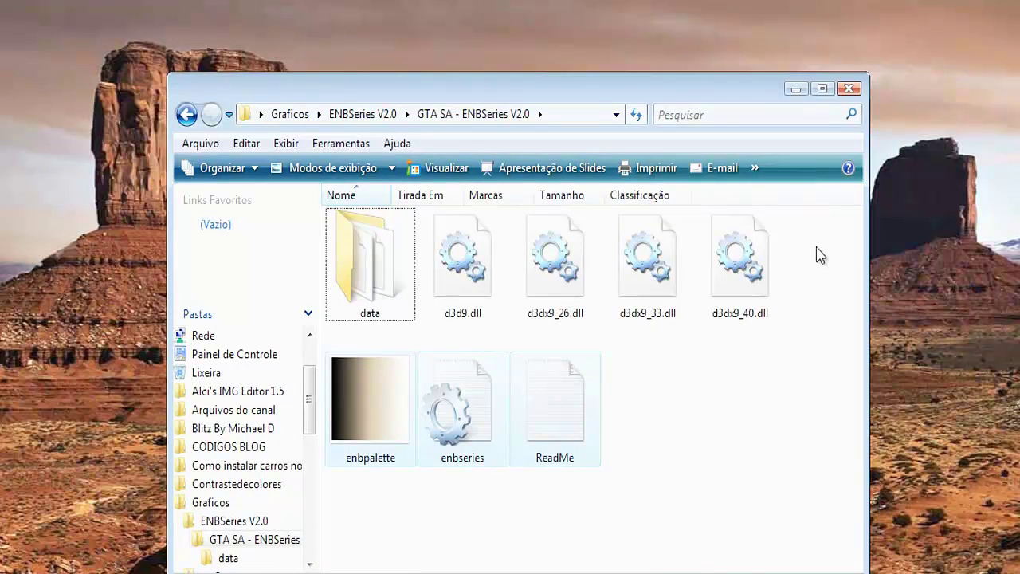
drag(817, 243, 458, 348)
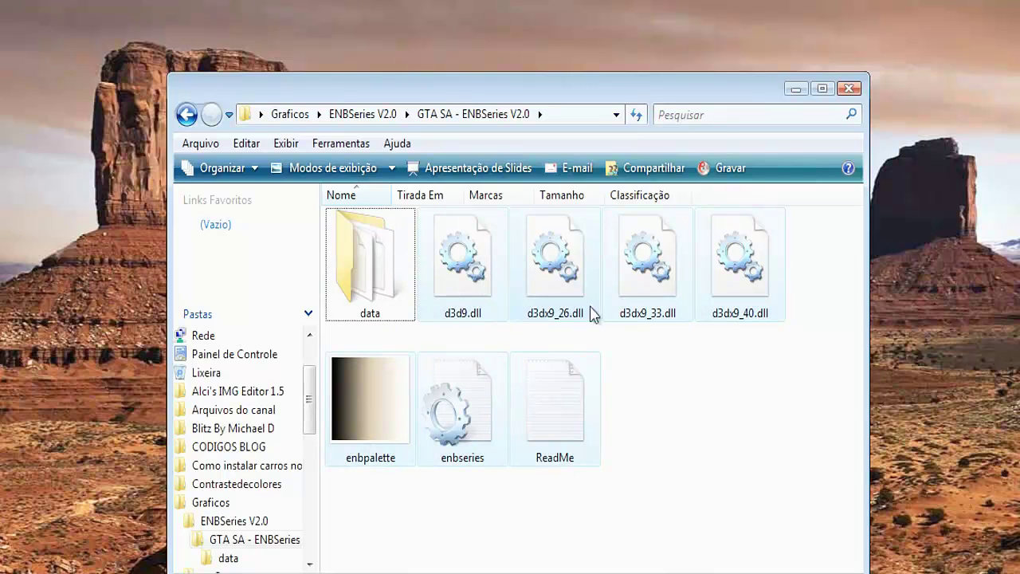
right_click(483, 271)
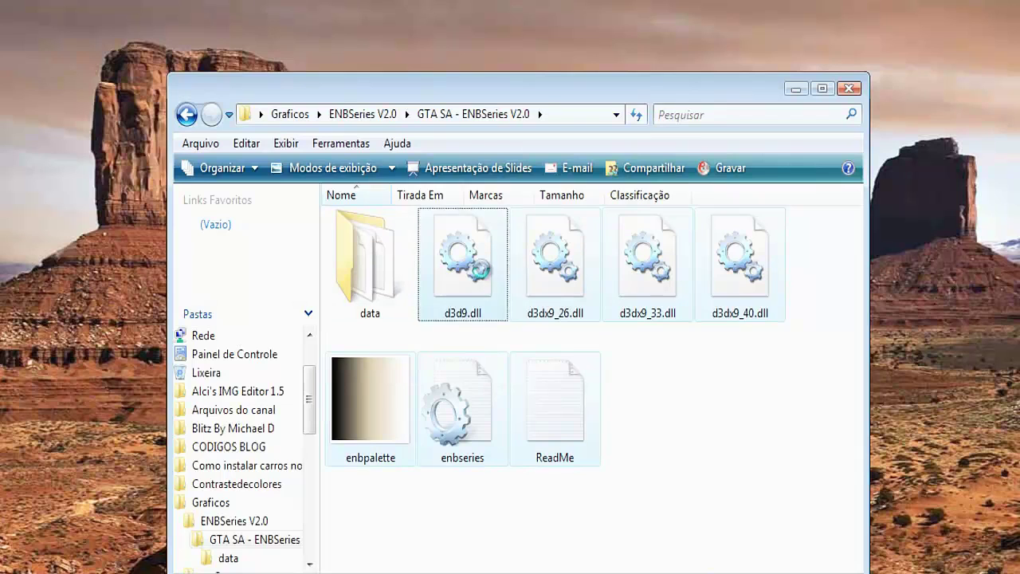
click(531, 478)
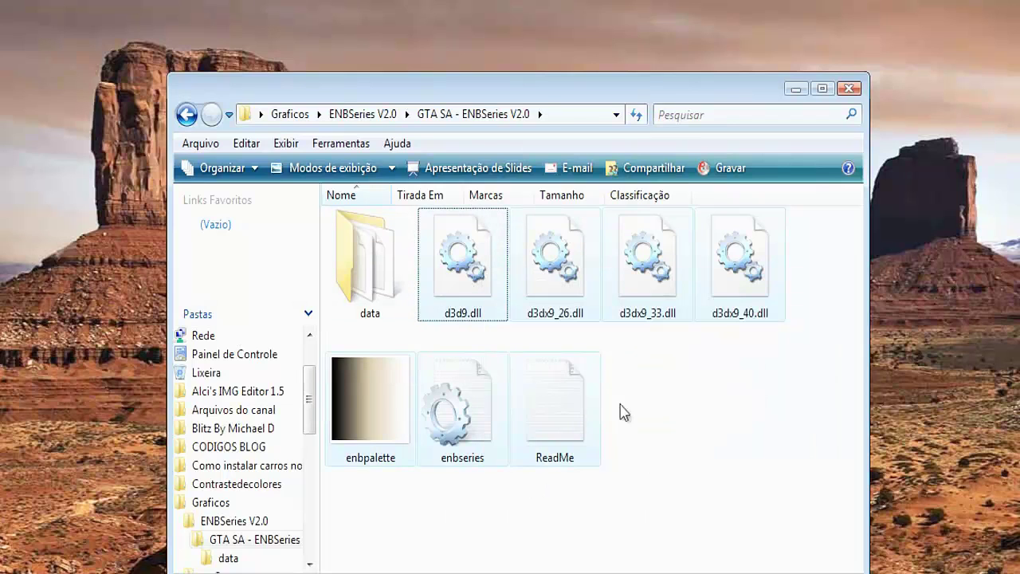
click(674, 380)
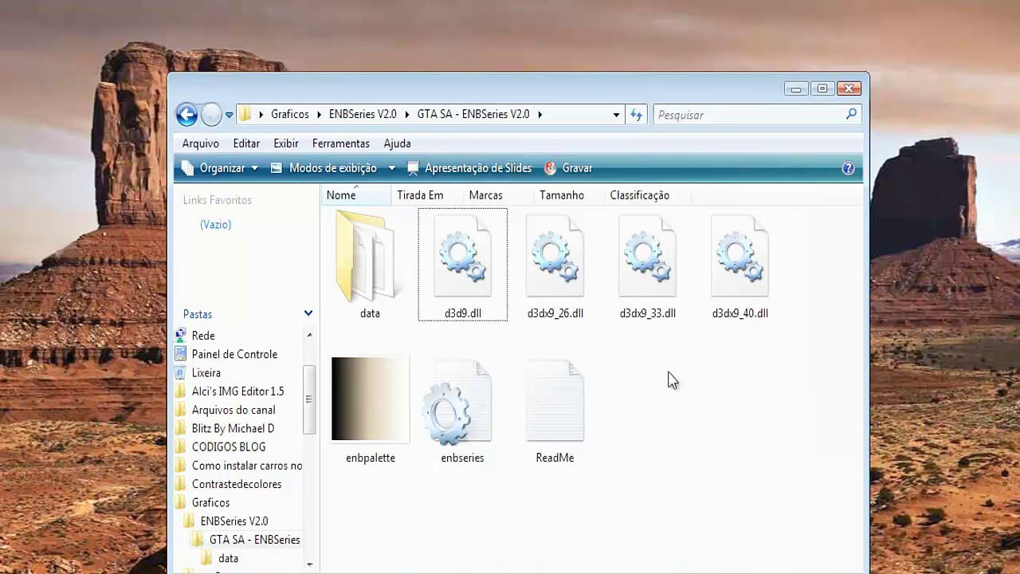
Step: Open the GTA San Andreas folder inside Rockstar Games in Arquivos de Programas on Disco Local (C:) in a separate window
key(super)
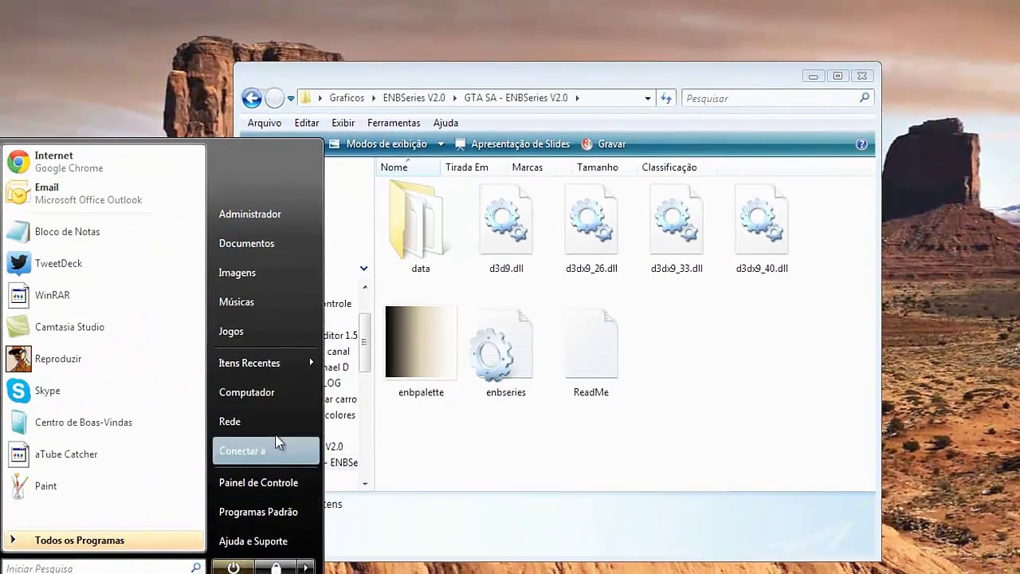
click(263, 391)
double_click(120, 158)
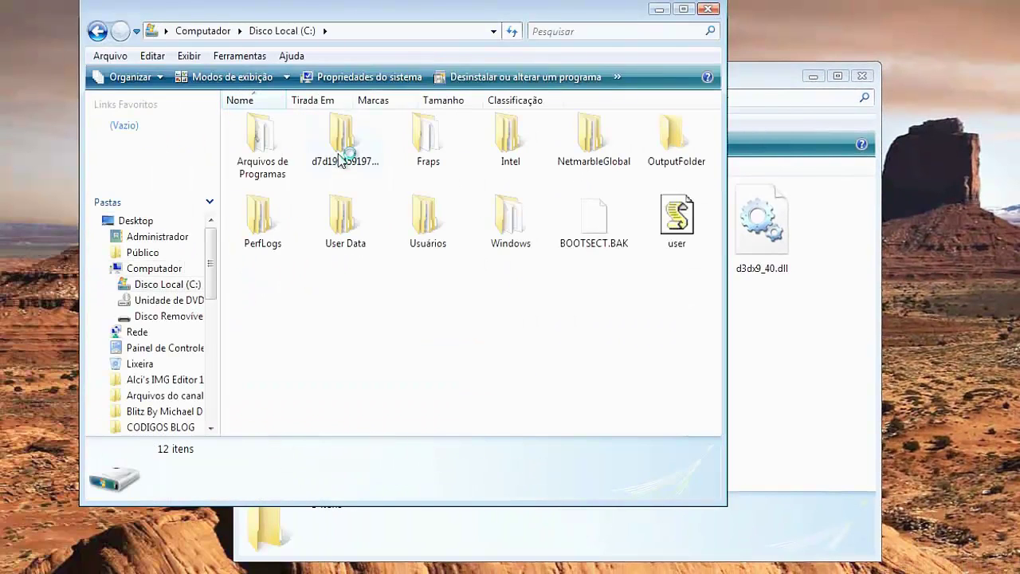
double_click(257, 148)
scroll(342, 371, down, 4)
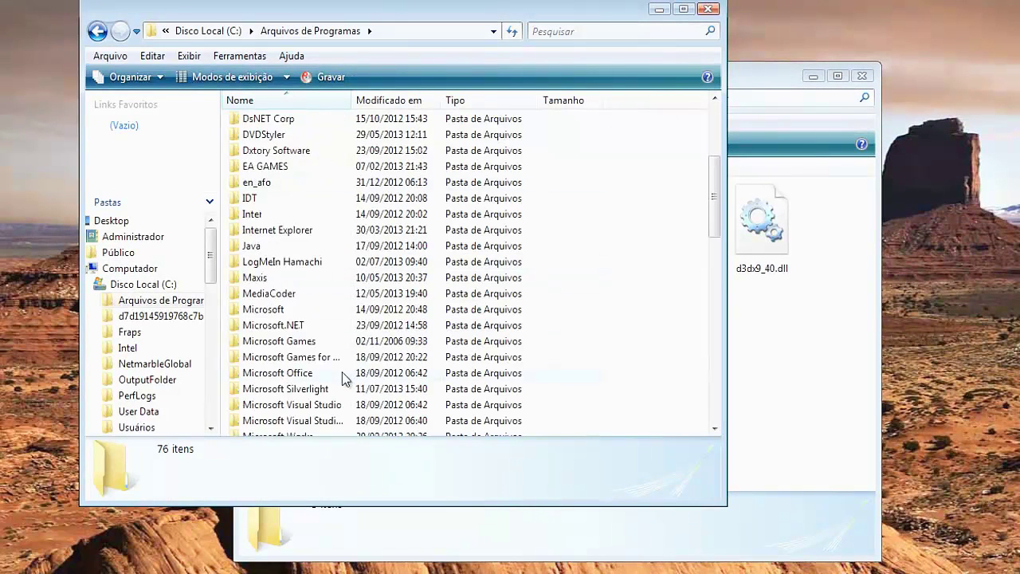
scroll(342, 372, down, 7)
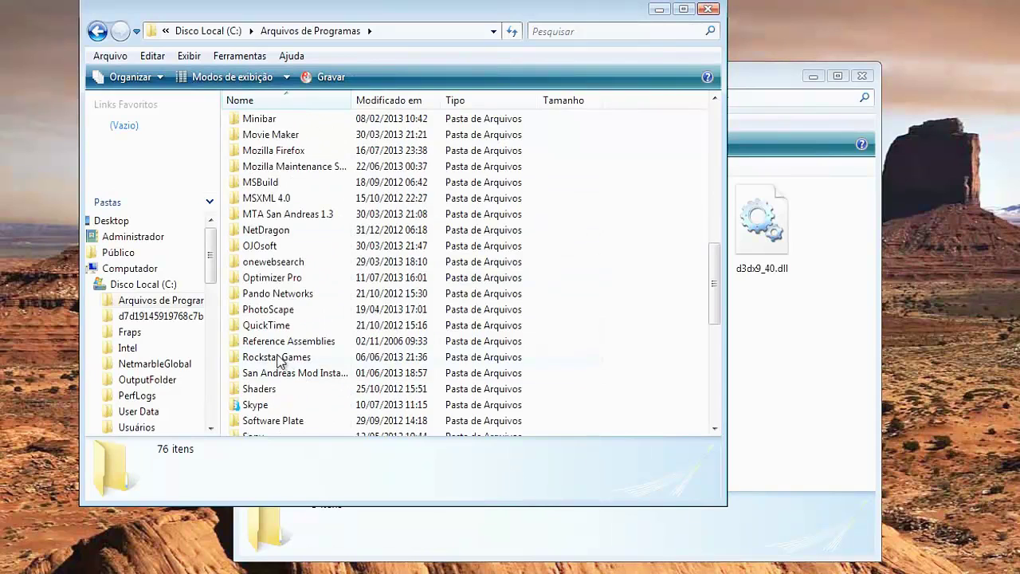
double_click(279, 358)
double_click(279, 118)
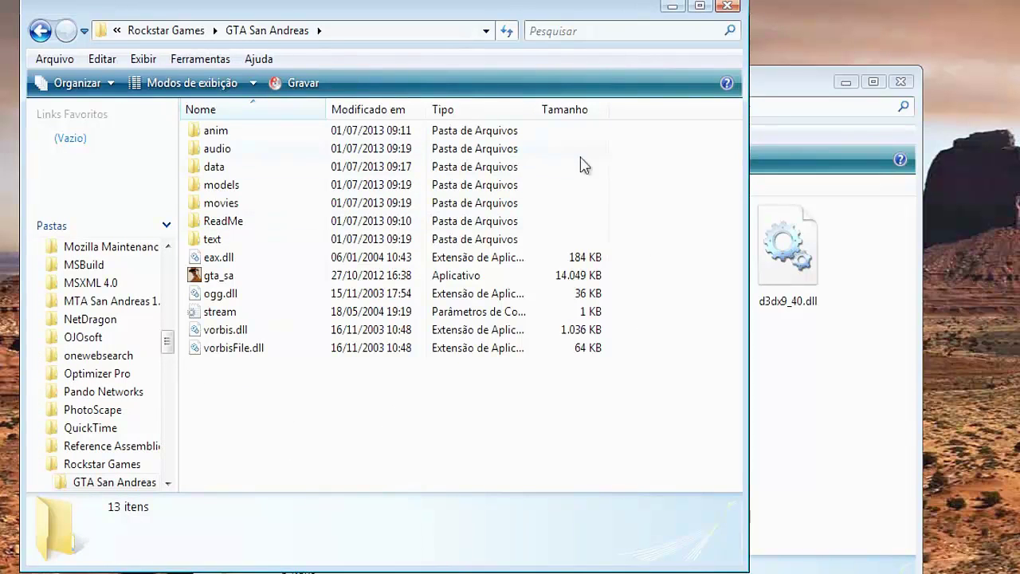
Step: Paste the copied ENBSeries files into the main GTA San Andreas folder
drag(587, 434, 200, 107)
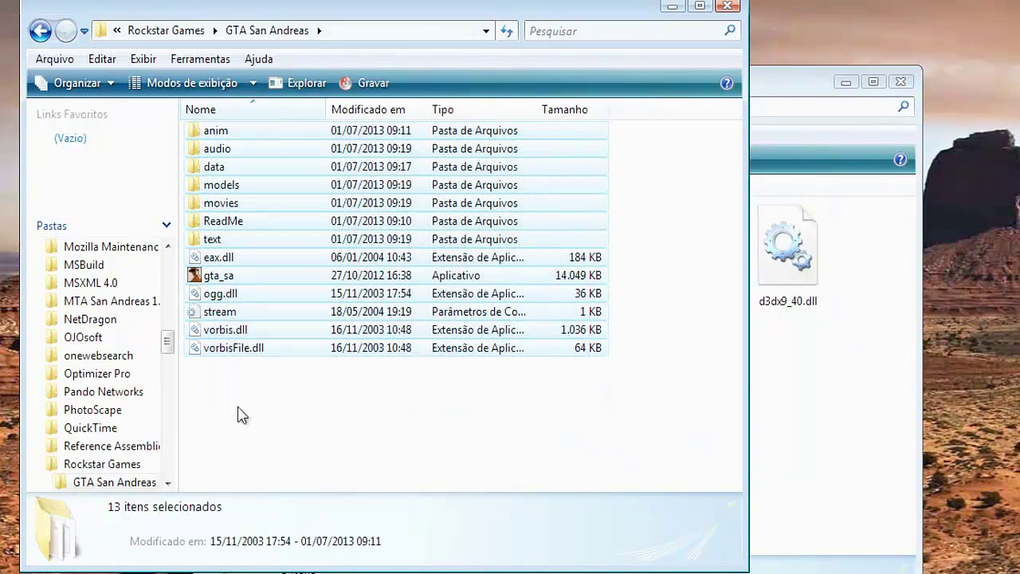
click(220, 392)
right_click(219, 392)
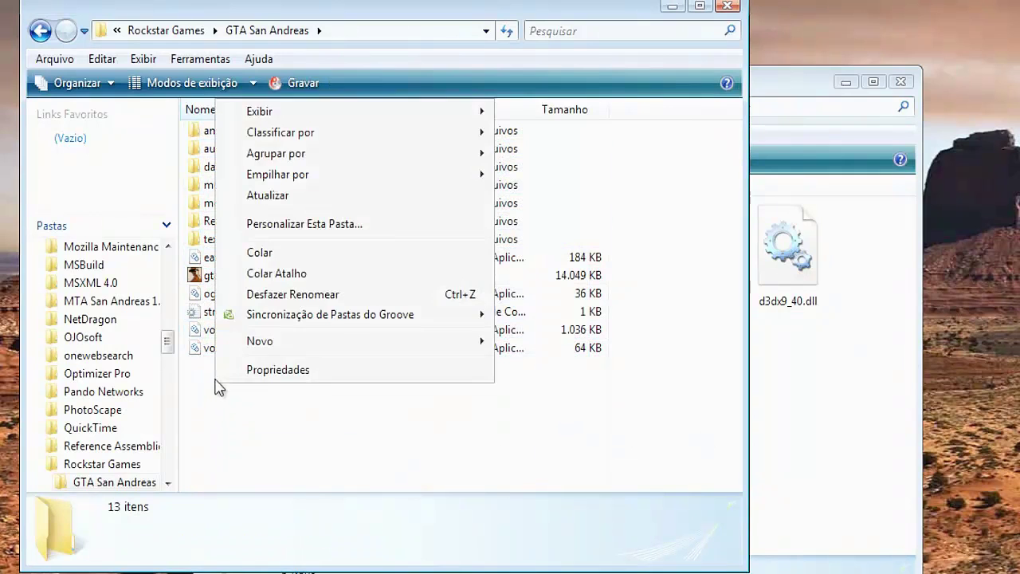
click(271, 262)
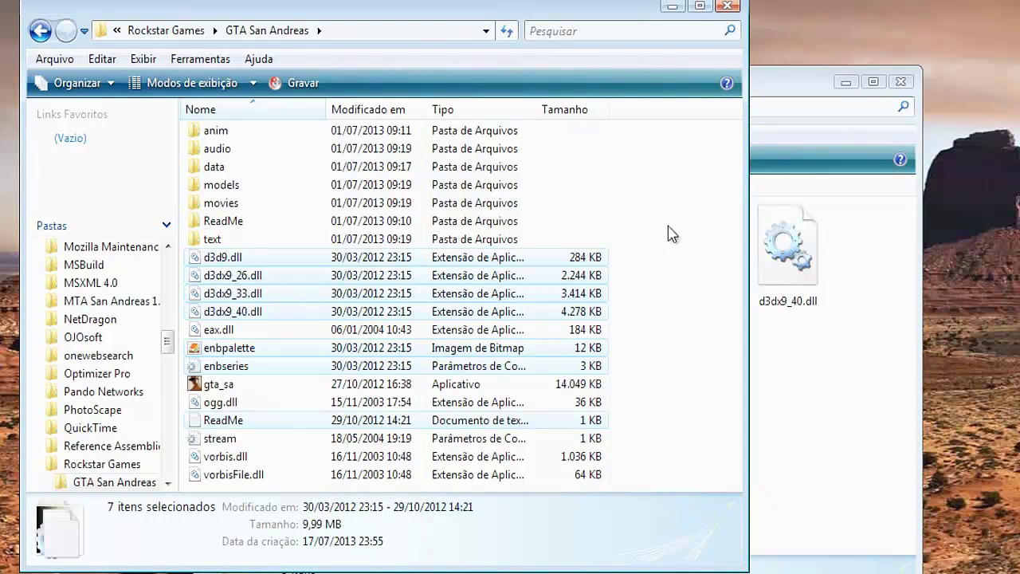
click(650, 296)
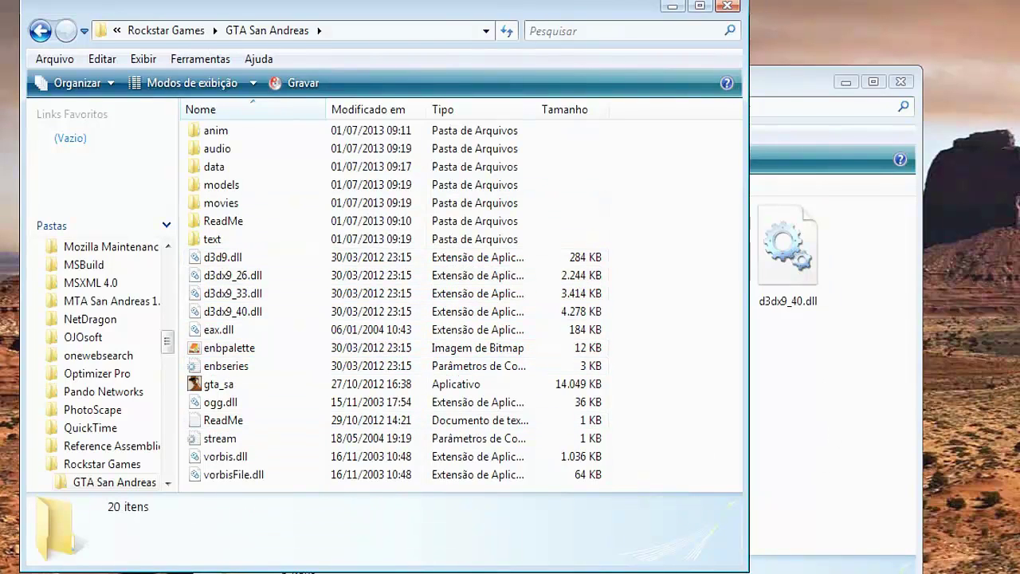
Step: Arrange the GTA San Andreas and ENBSeries folder windows side by side
drag(292, 11, 230, 6)
click(763, 426)
drag(516, 91, 818, 31)
click(184, 4)
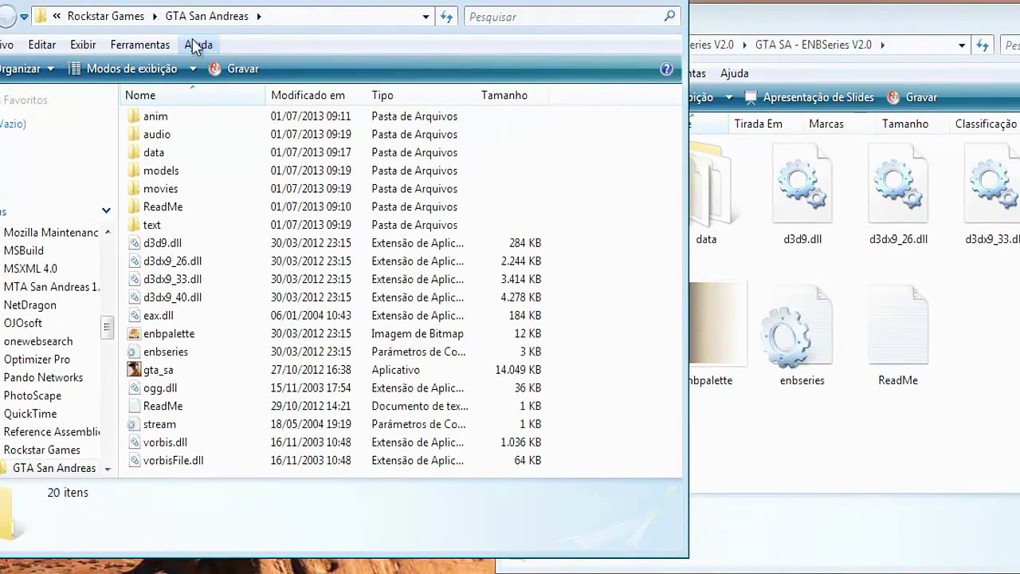
click(730, 24)
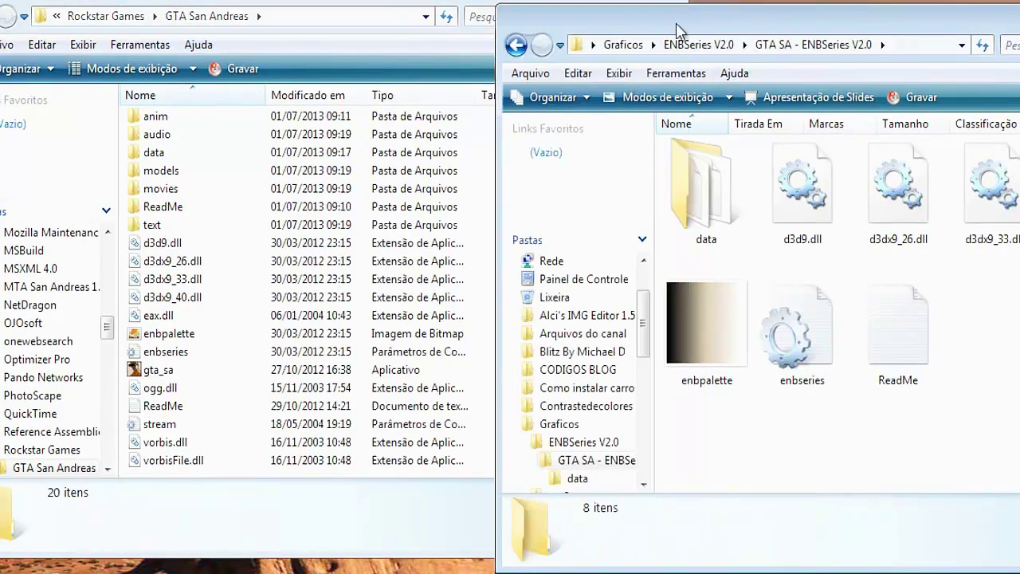
drag(683, 415, 1010, 288)
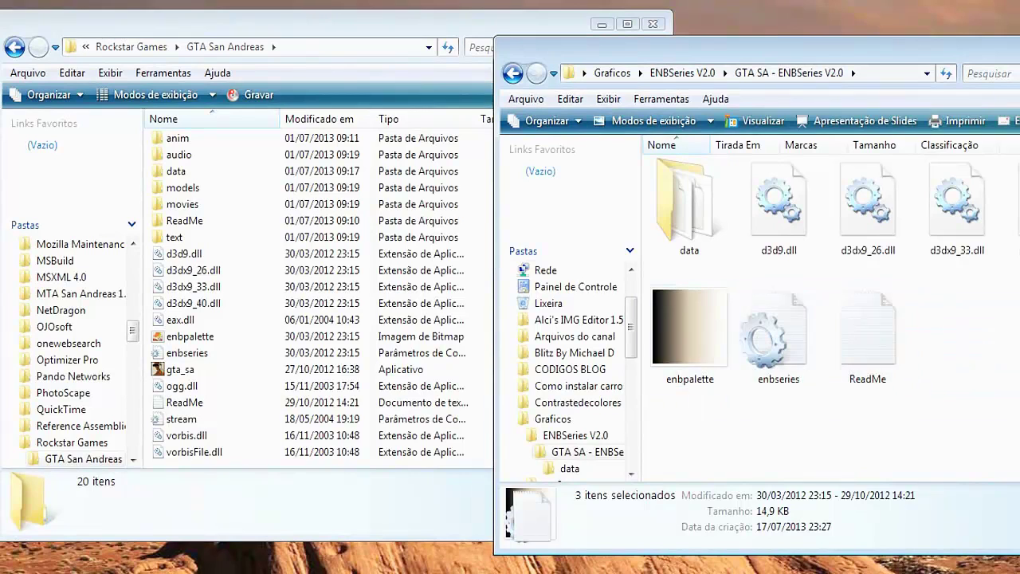
drag(1014, 166, 752, 398)
click(741, 226)
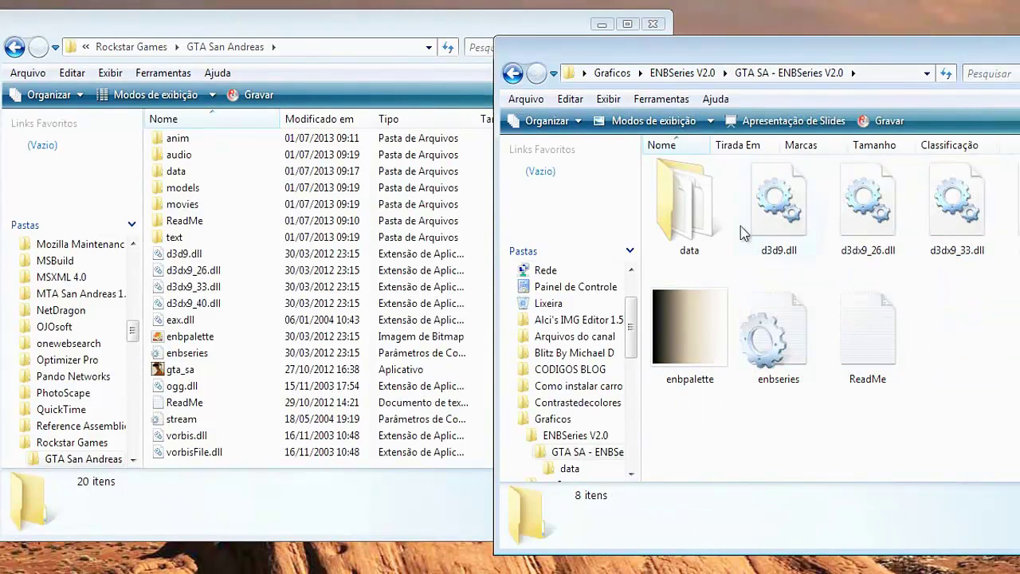
Step: Copy timecyc.dat and timecycp.dat from the data folder of GTA SA - ENBSeries V2.0
double_click(680, 196)
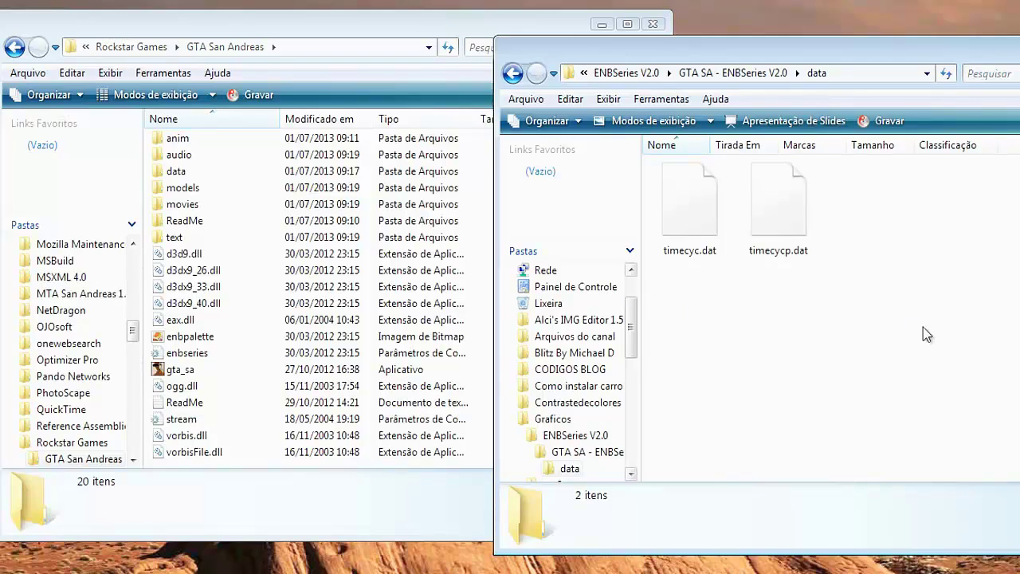
drag(927, 329, 655, 174)
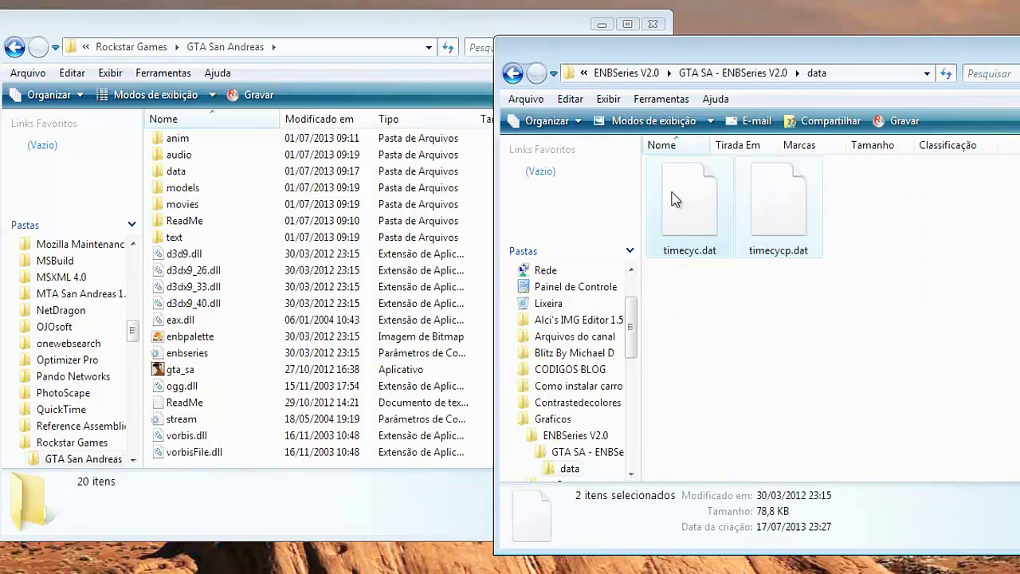
right_click(675, 198)
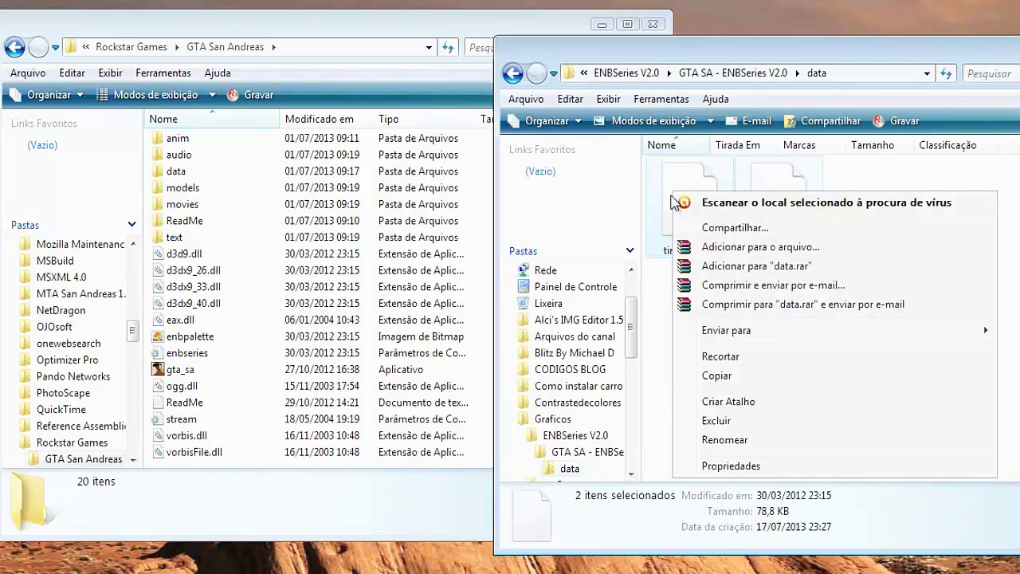
click(707, 387)
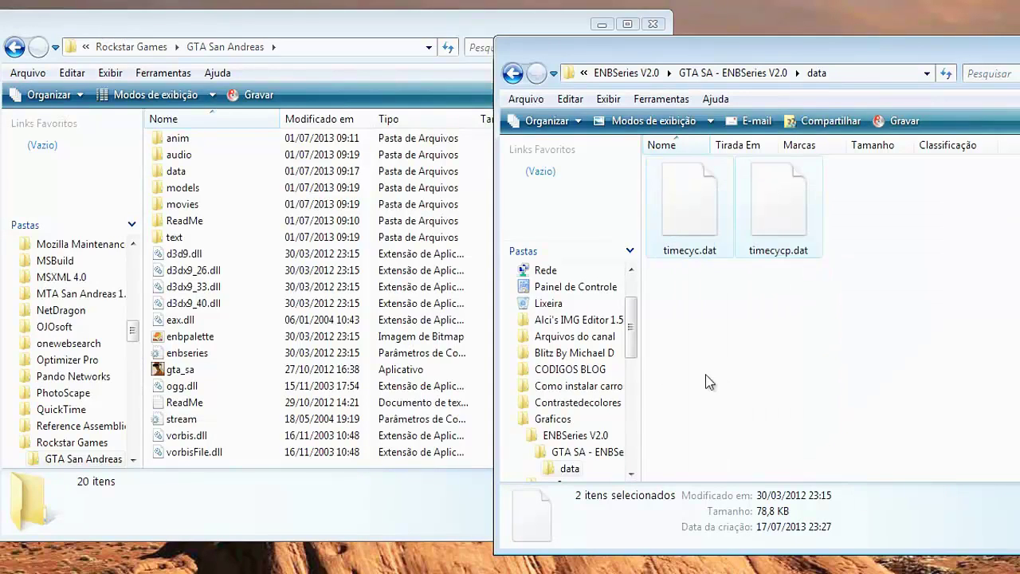
Step: Paste timecyc.dat and timecycp.dat into the data folder of GTA San Andreas, replacing both existing files
click(292, 41)
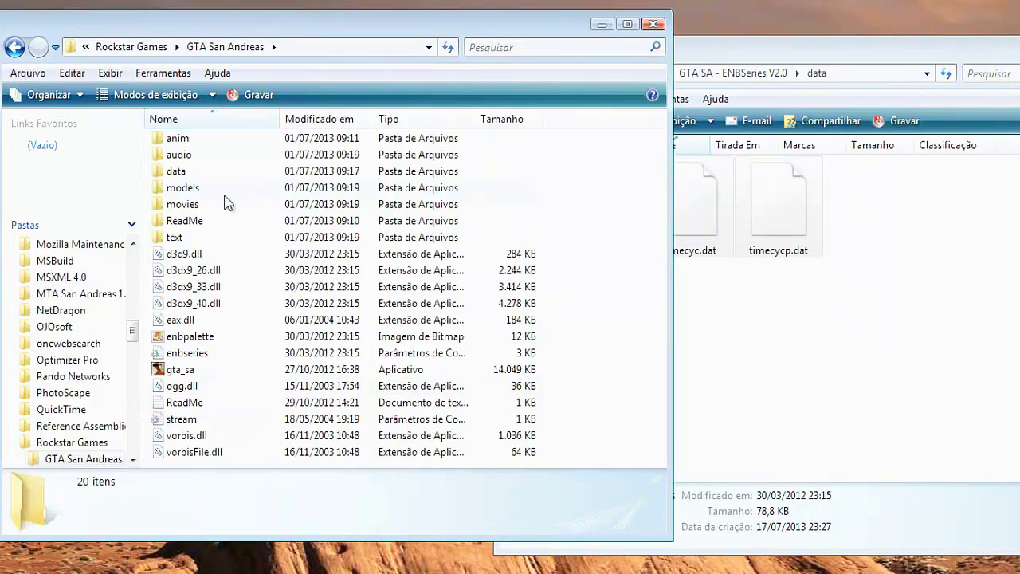
double_click(189, 174)
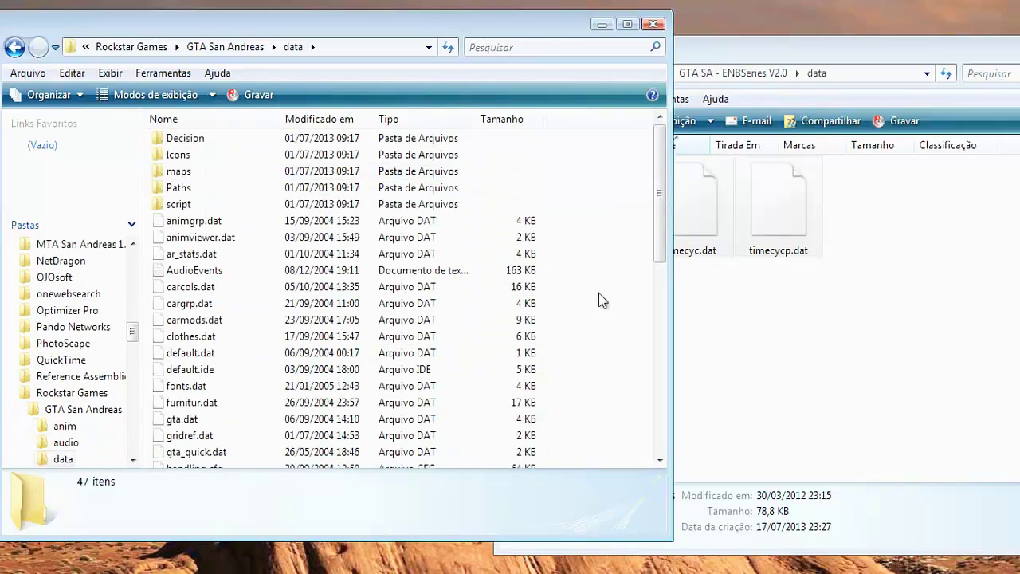
right_click(588, 225)
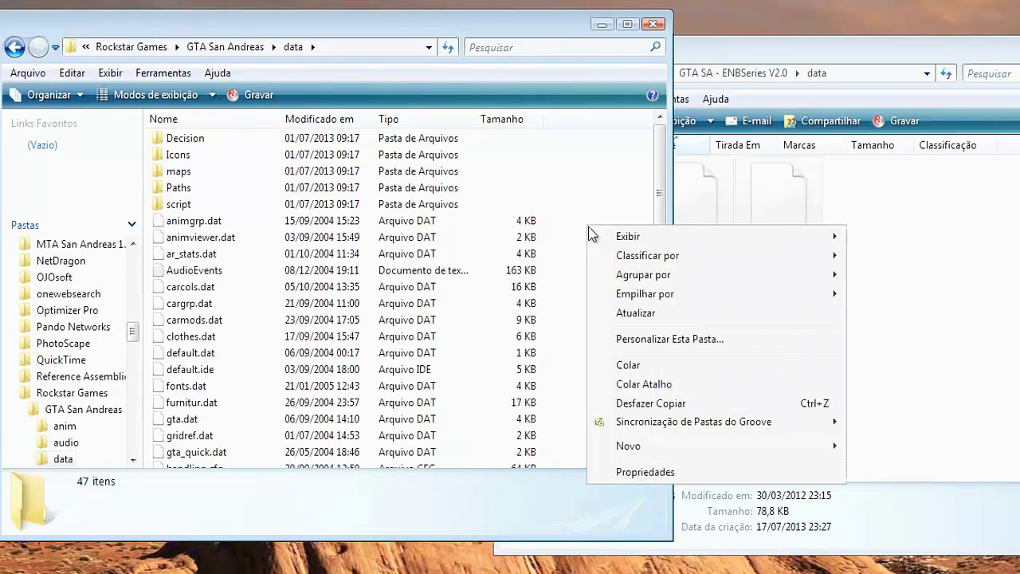
click(633, 369)
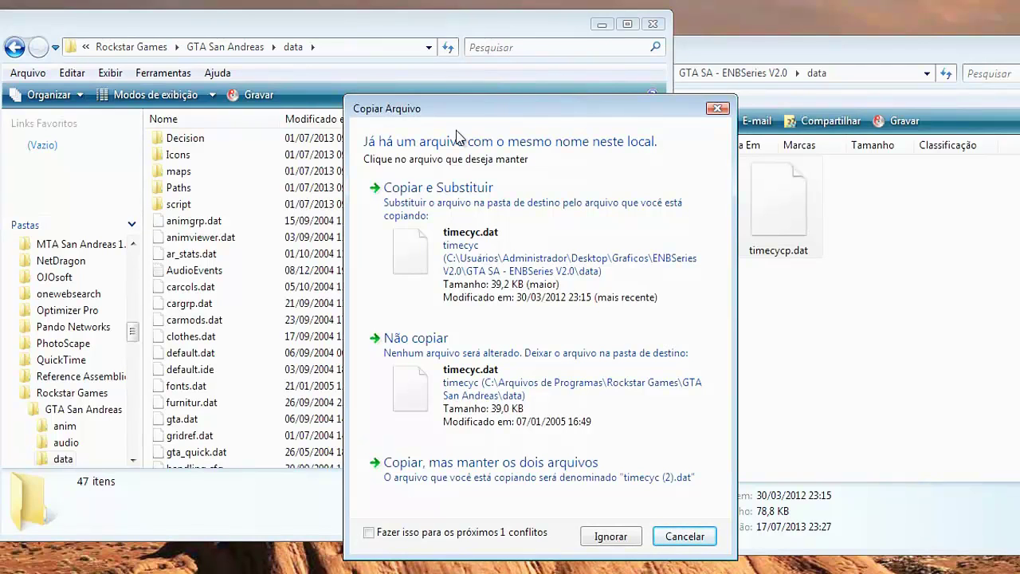
click(532, 233)
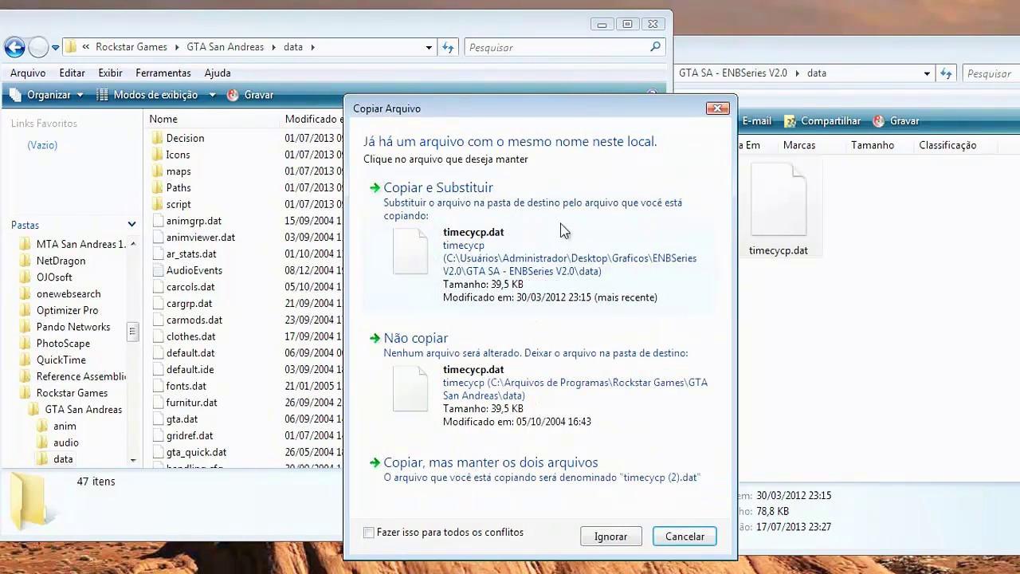
click(559, 224)
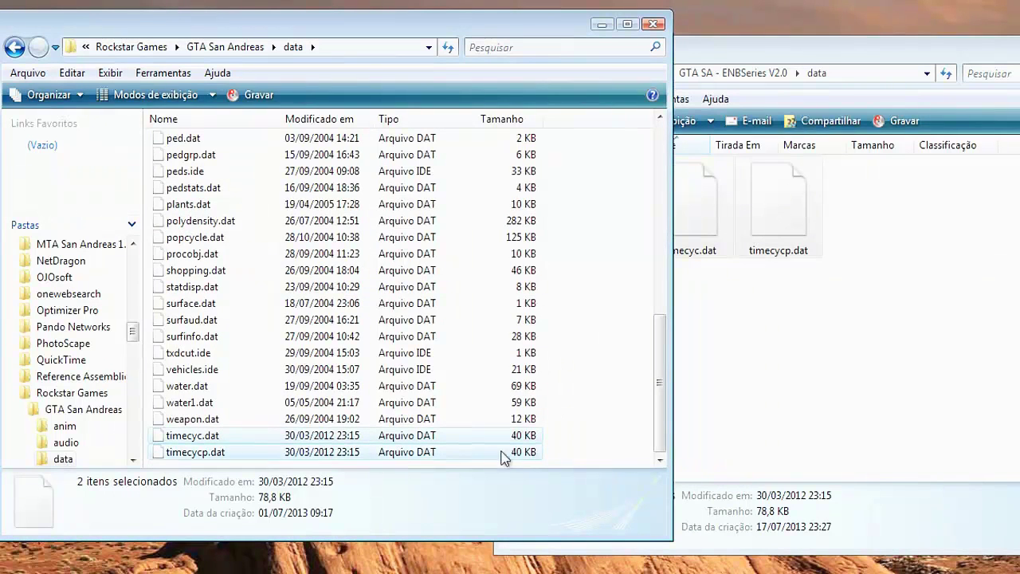
click(592, 372)
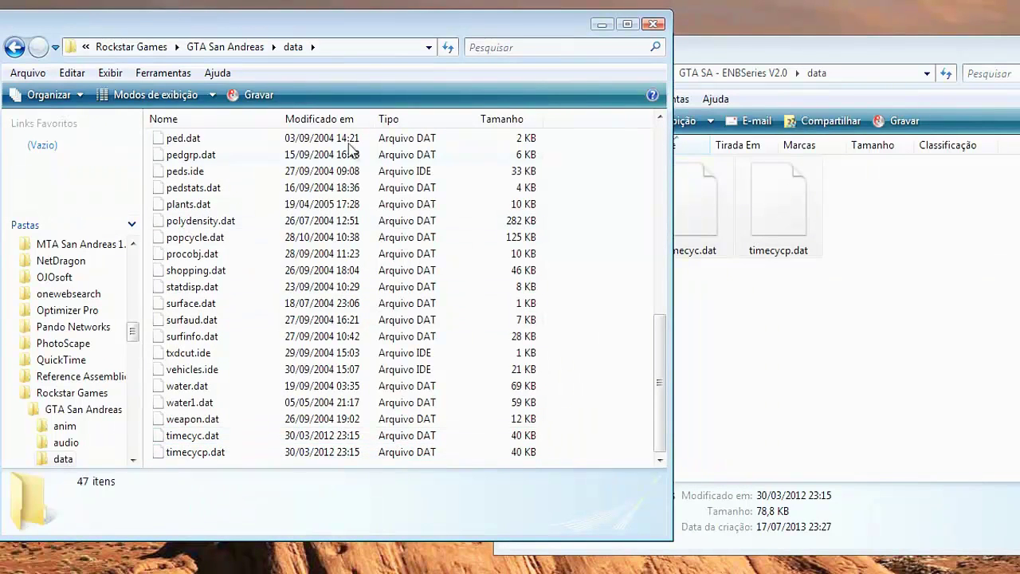
Step: Return from the game's data folder to the main GTA San Andreas folder
click(14, 47)
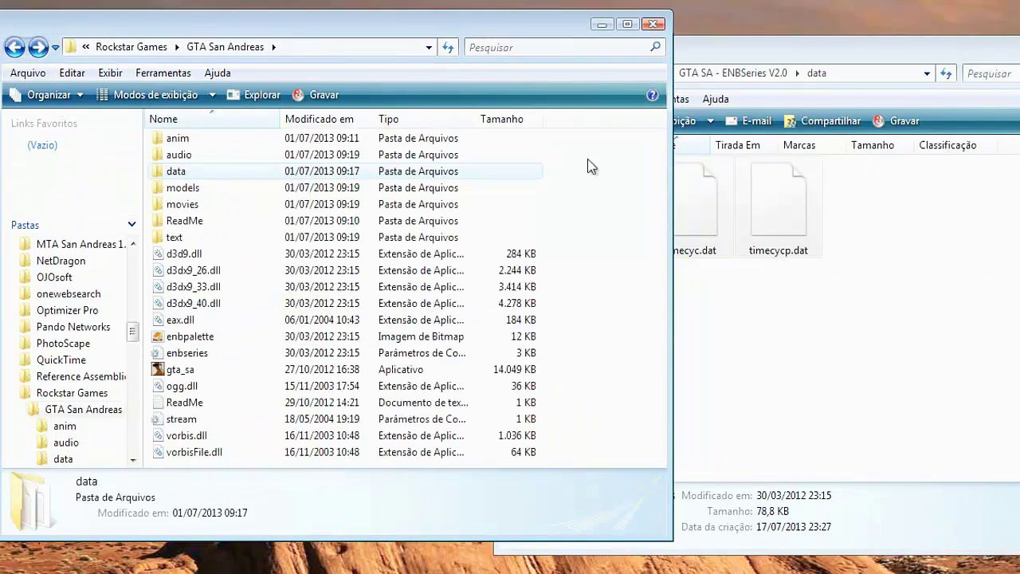
drag(596, 140, 214, 486)
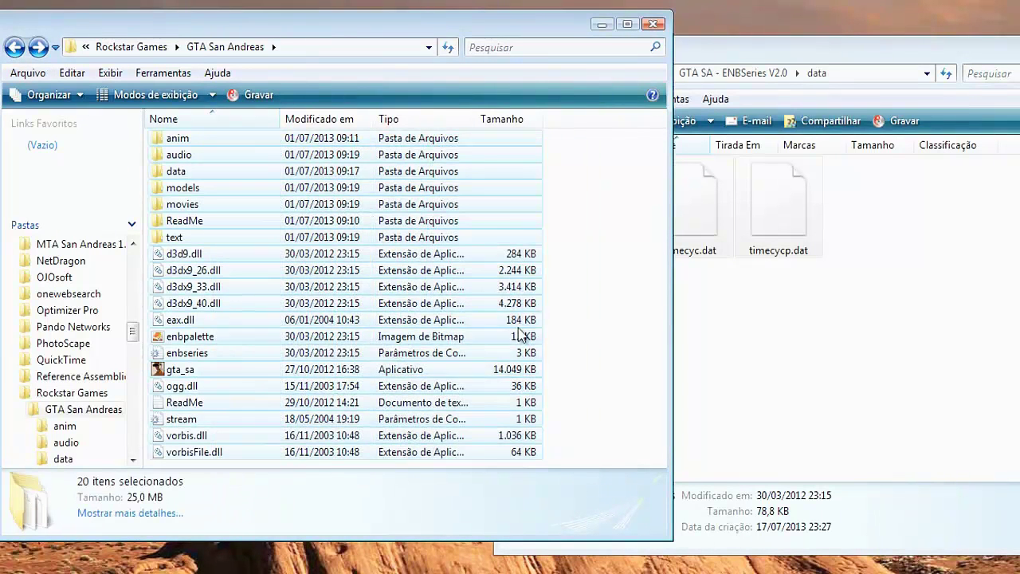
click(572, 236)
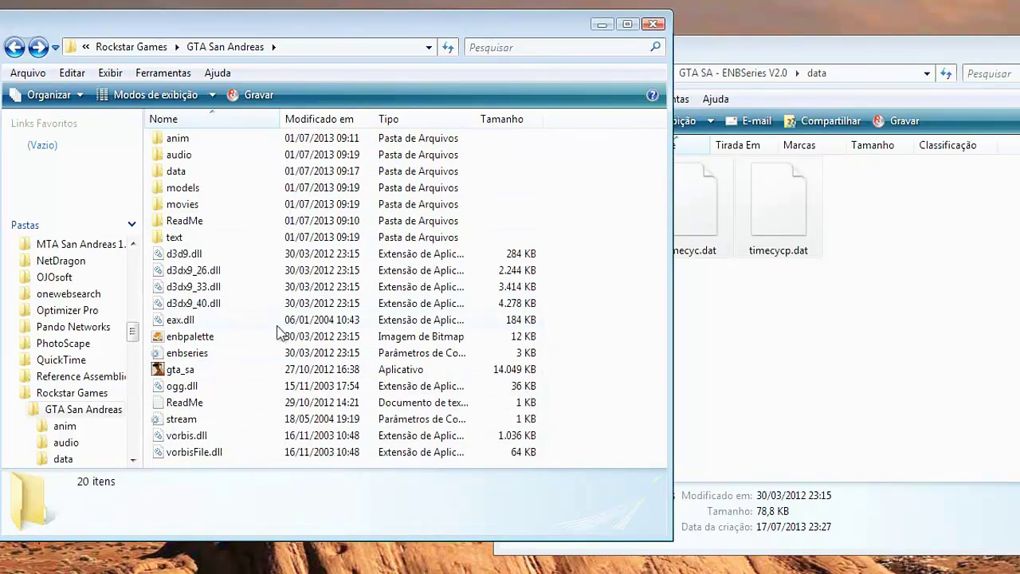
Step: Go back from the mod's data folder to the ENBSeries V2.0 folder in Graficos
click(899, 347)
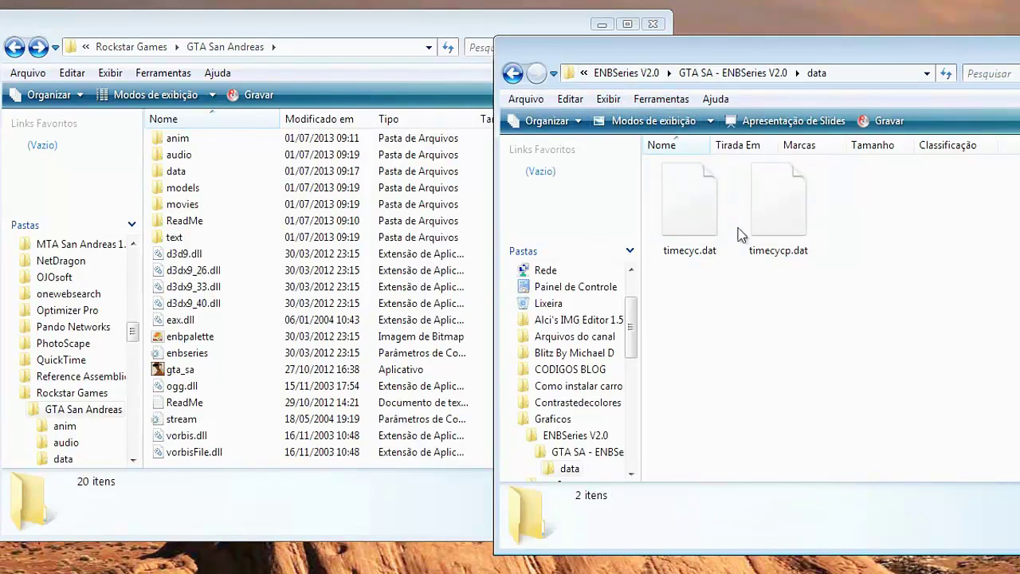
click(512, 74)
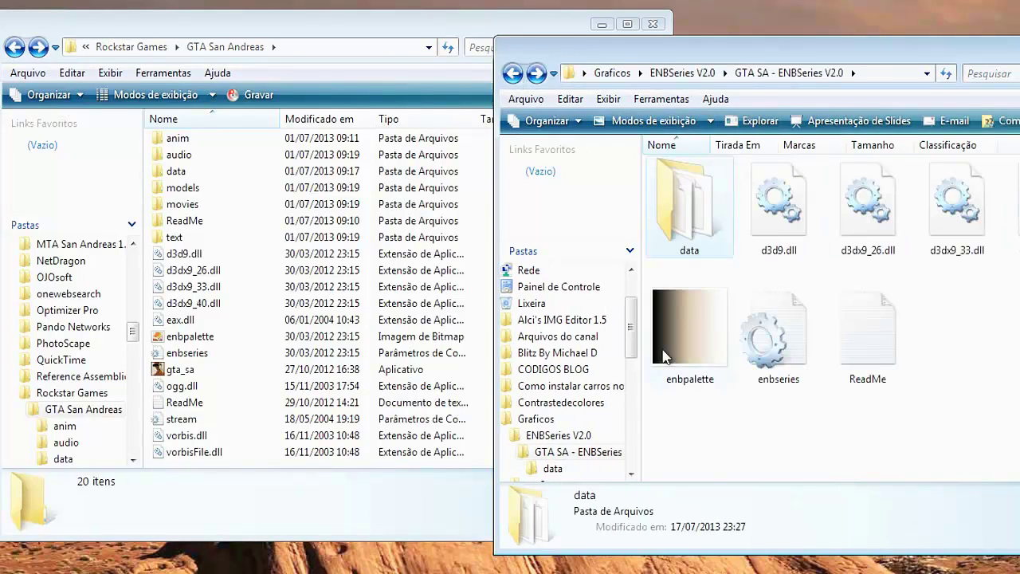
click(513, 73)
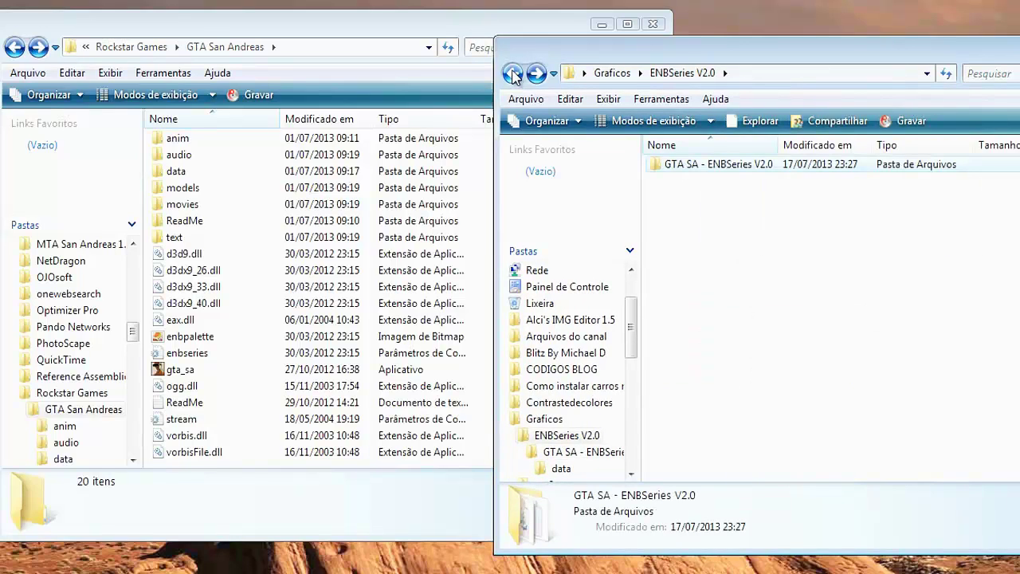
Step: Go back from the ENBSeries V2.0 folder to the mod's main Graficos folder
click(513, 73)
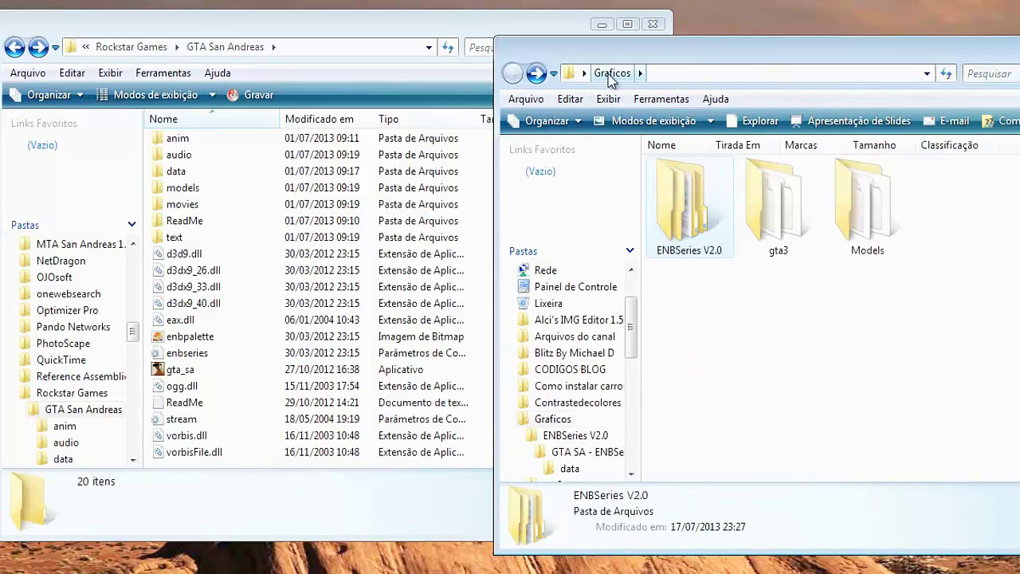
click(706, 353)
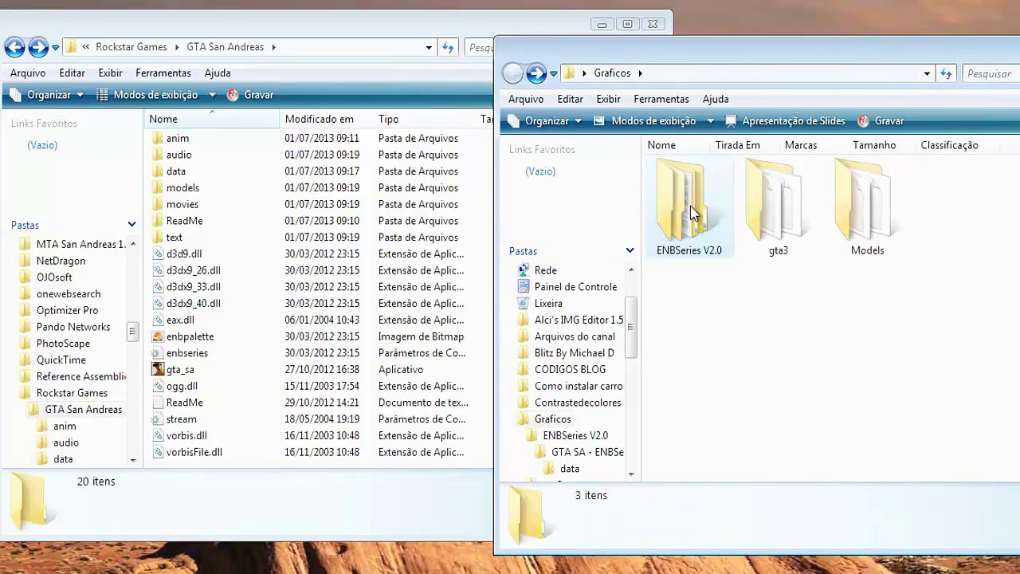
click(690, 205)
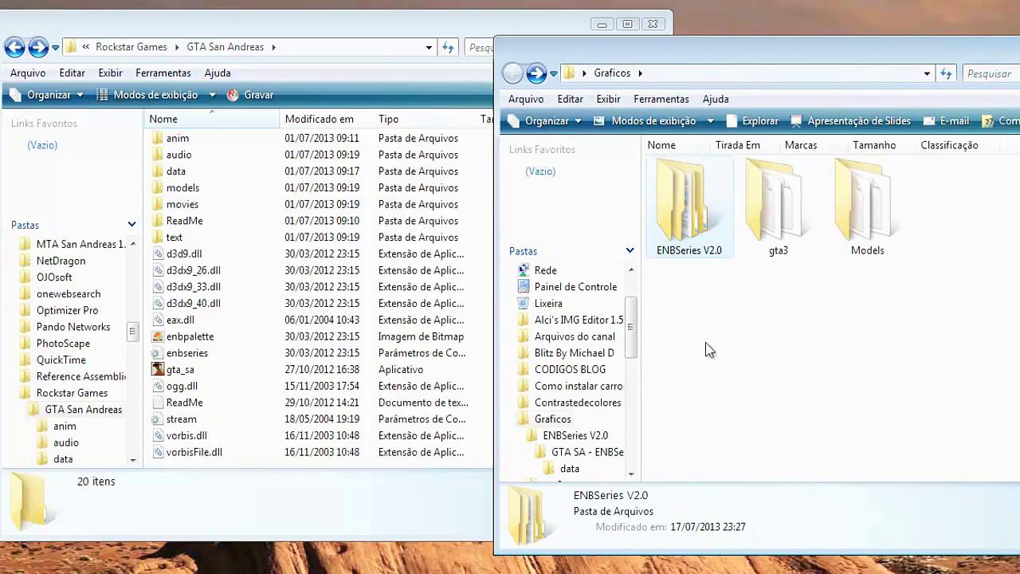
click(789, 184)
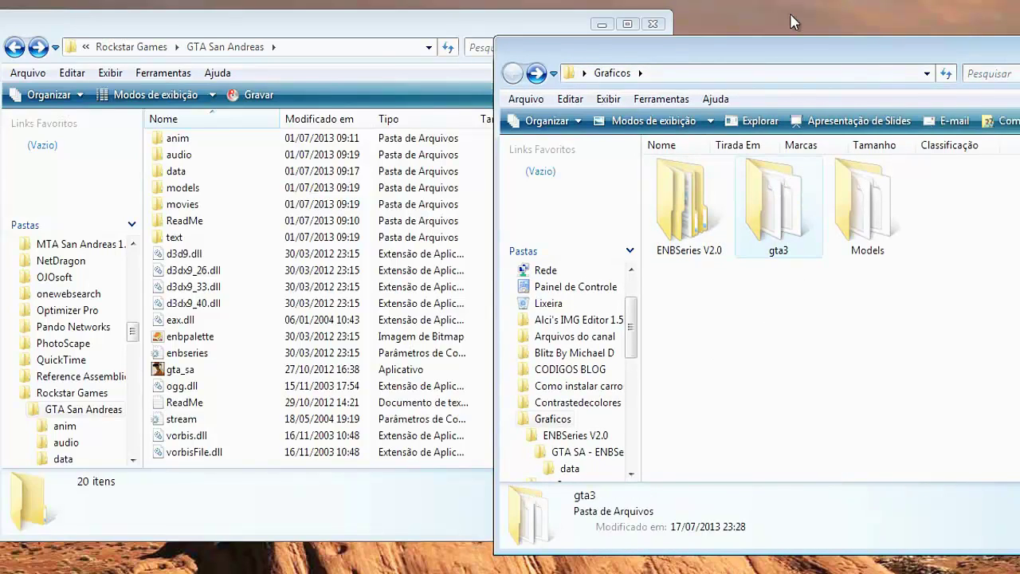
click(940, 335)
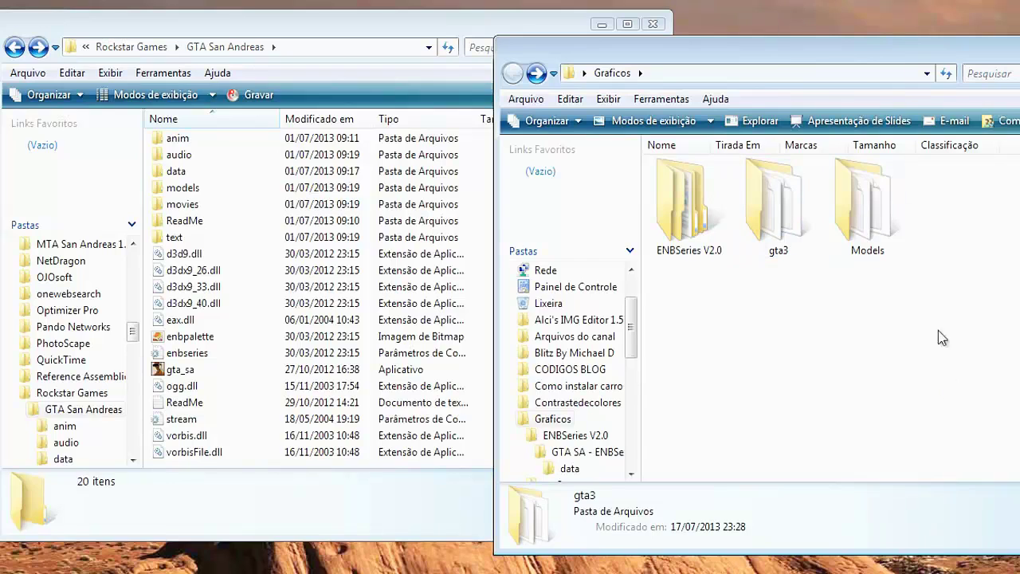
Step: Open the mod's Models folder and copy effects.fxp, effectsPC.txd and particle.txd
click(867, 206)
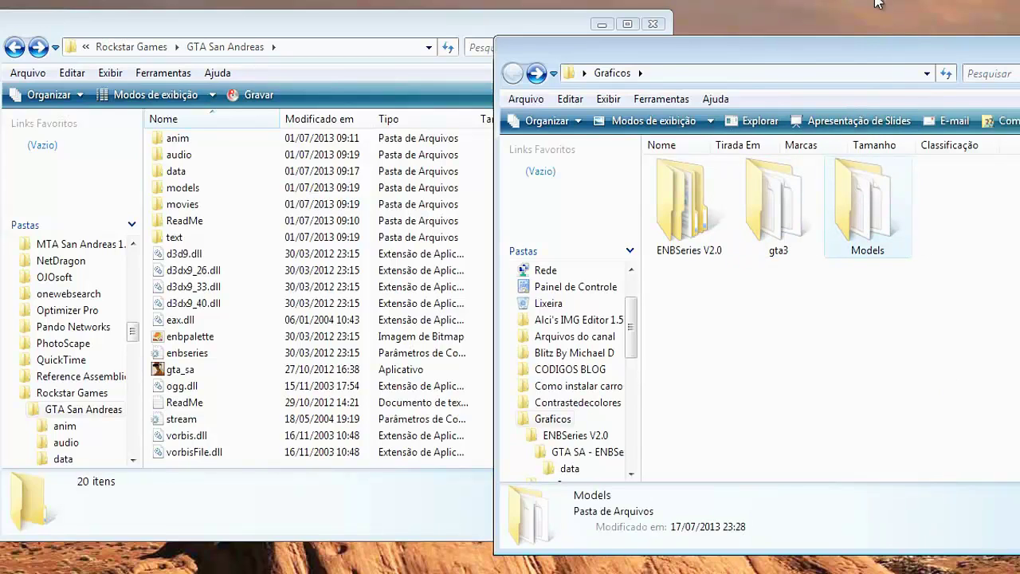
key(Return)
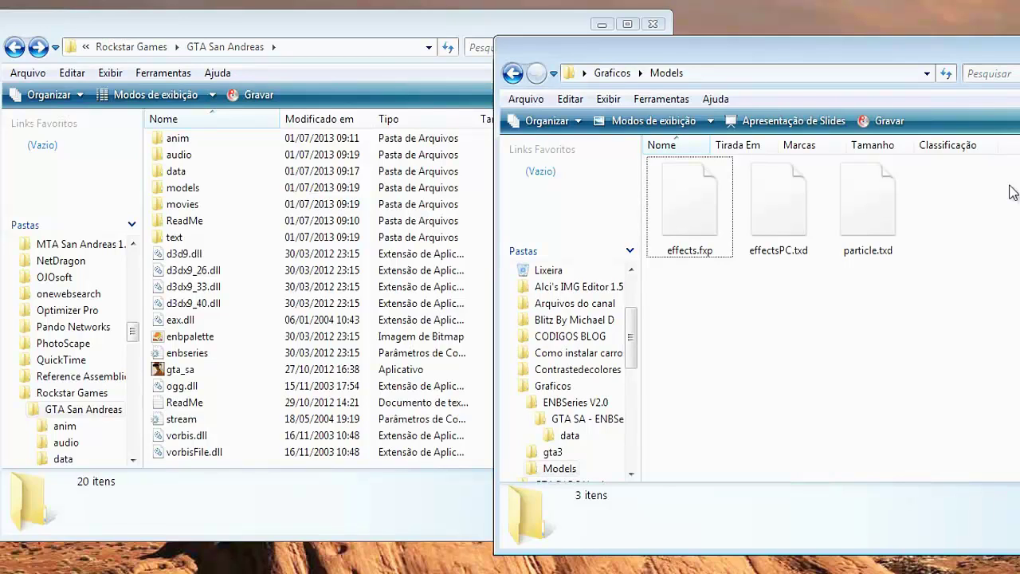
drag(1009, 192, 671, 224)
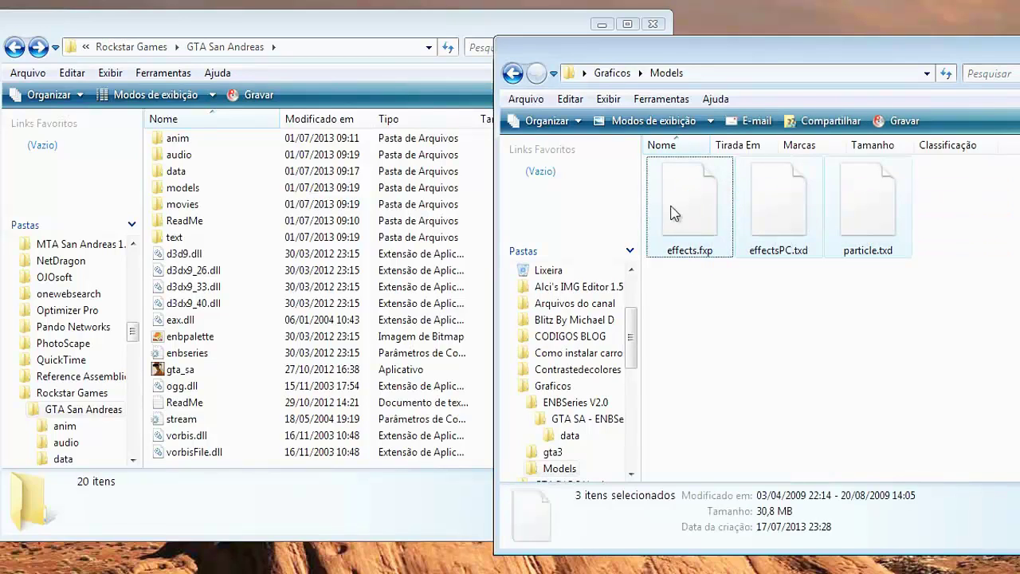
right_click(672, 214)
click(734, 398)
Step: Switch to the GTA San Andreas game folder and open its models folder
click(281, 38)
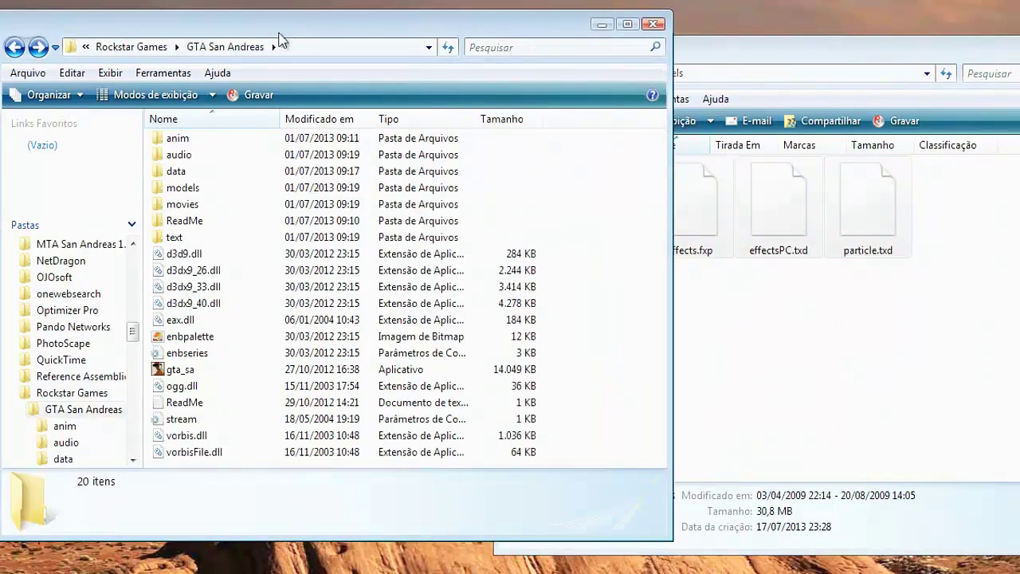
drag(281, 38, 312, 30)
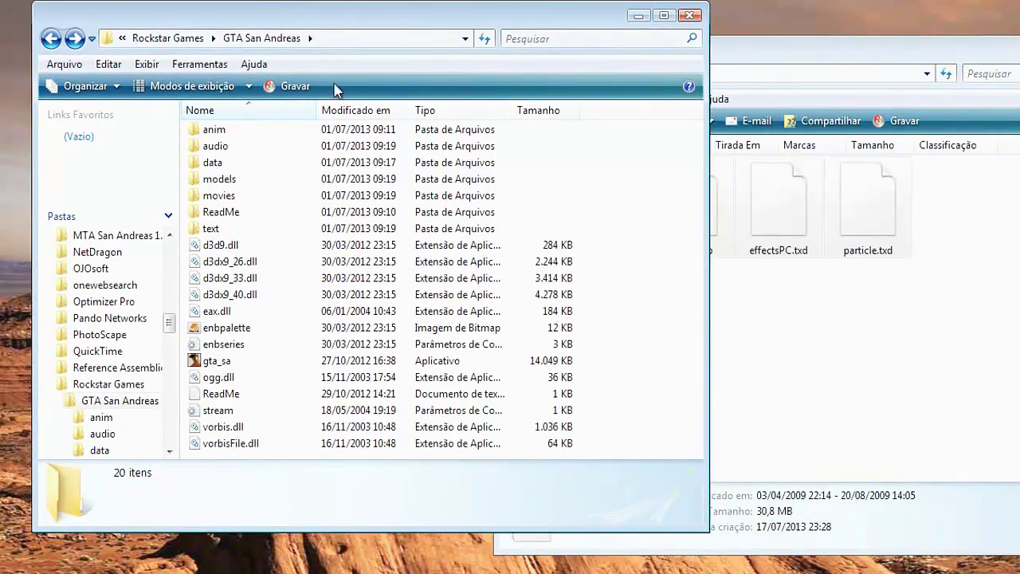
click(796, 73)
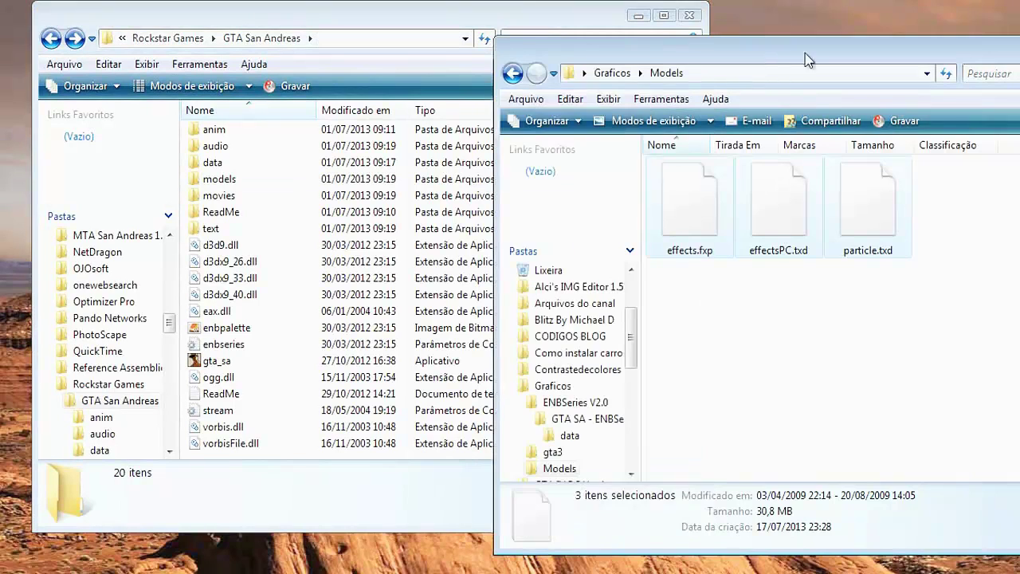
click(296, 32)
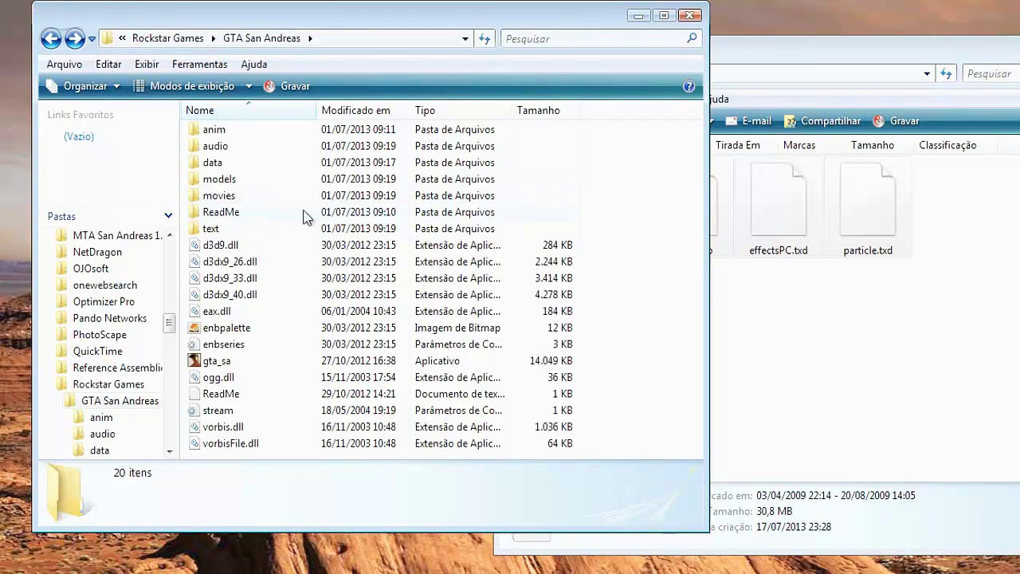
click(236, 181)
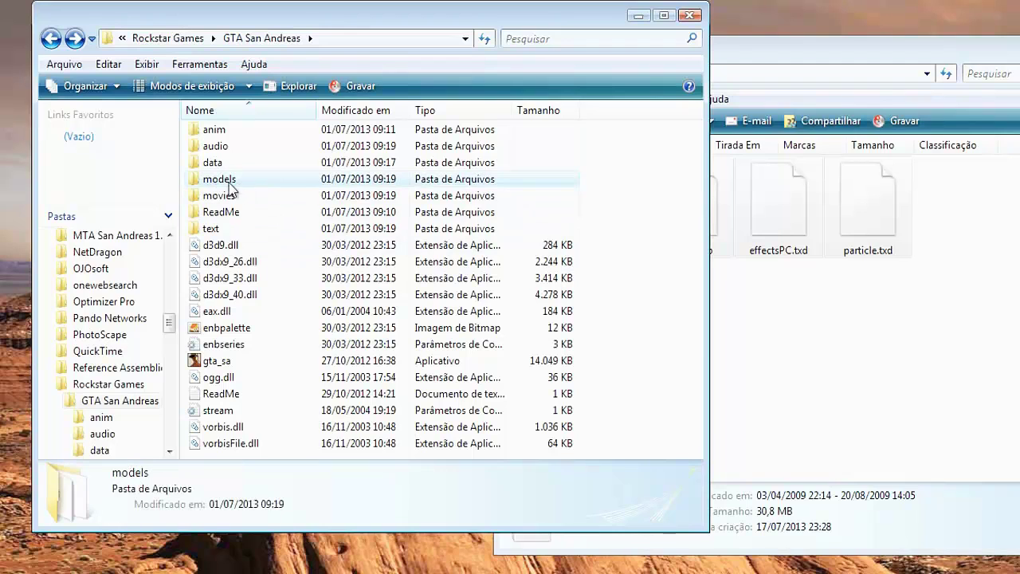
double_click(227, 183)
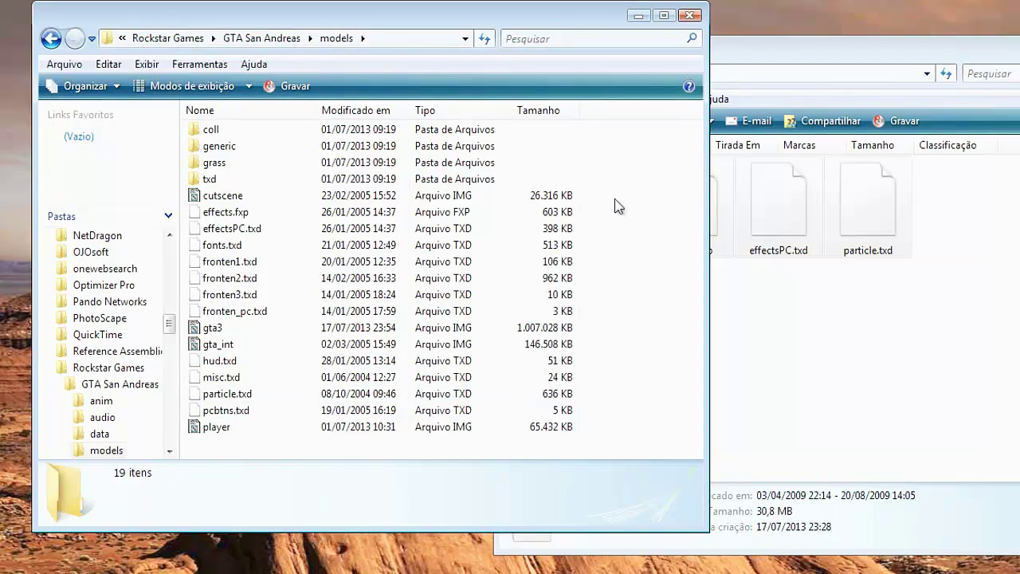
Step: Paste effects.fxp, effectsPC.txd and particle.txd into the game's models folder, replacing the existing files, and clear the selection
right_click(648, 173)
click(635, 269)
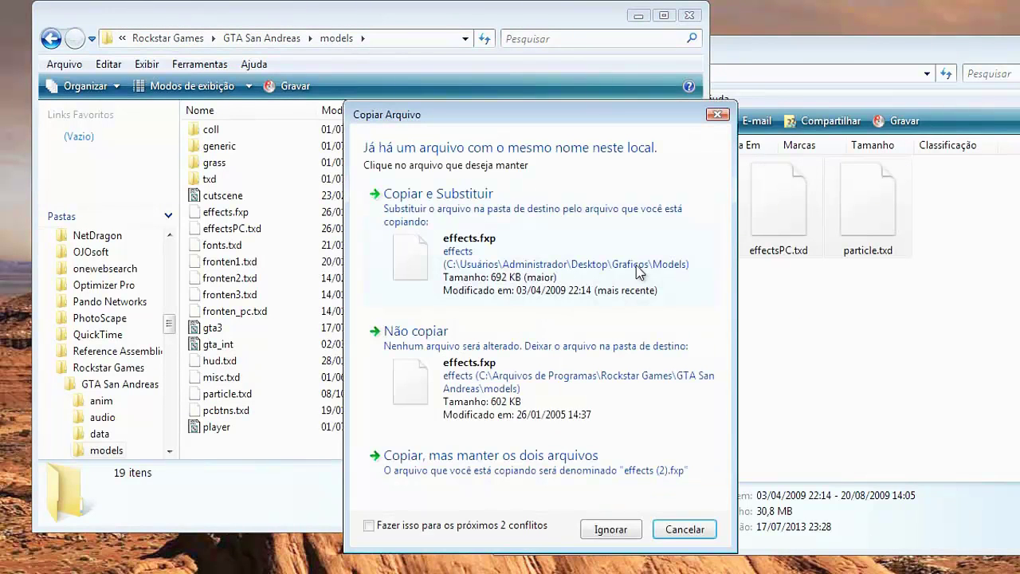
click(481, 238)
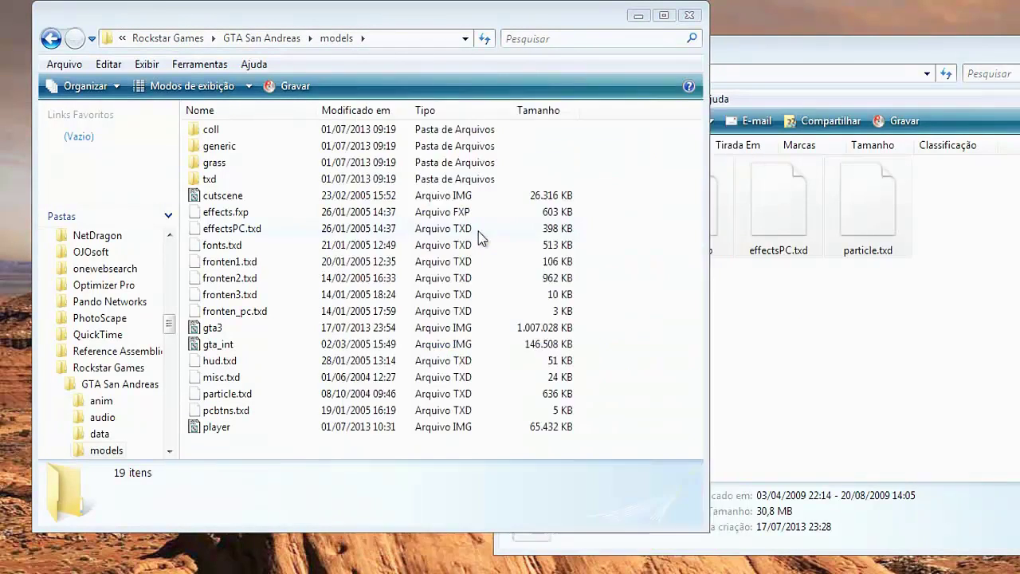
click(506, 228)
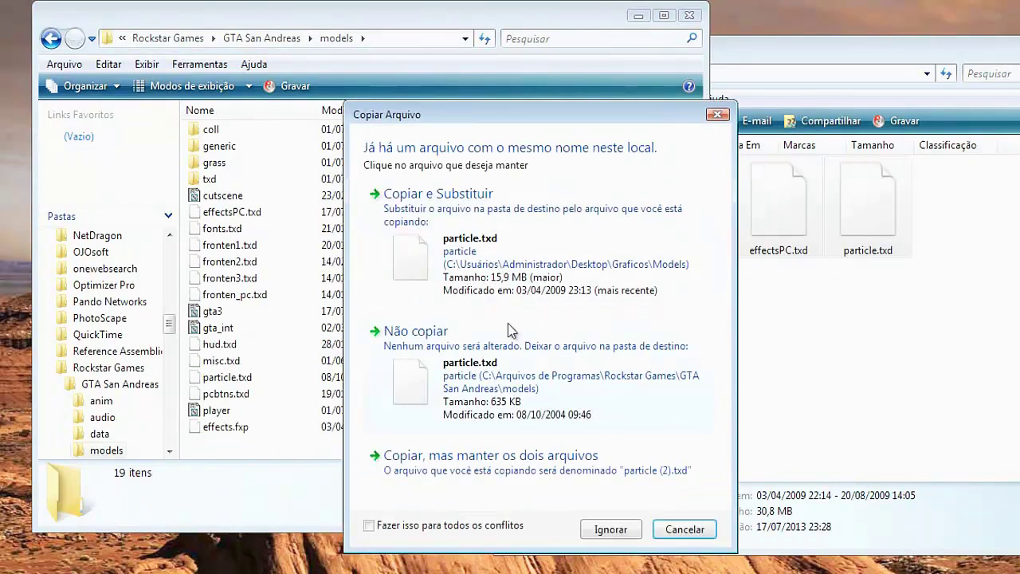
click(506, 228)
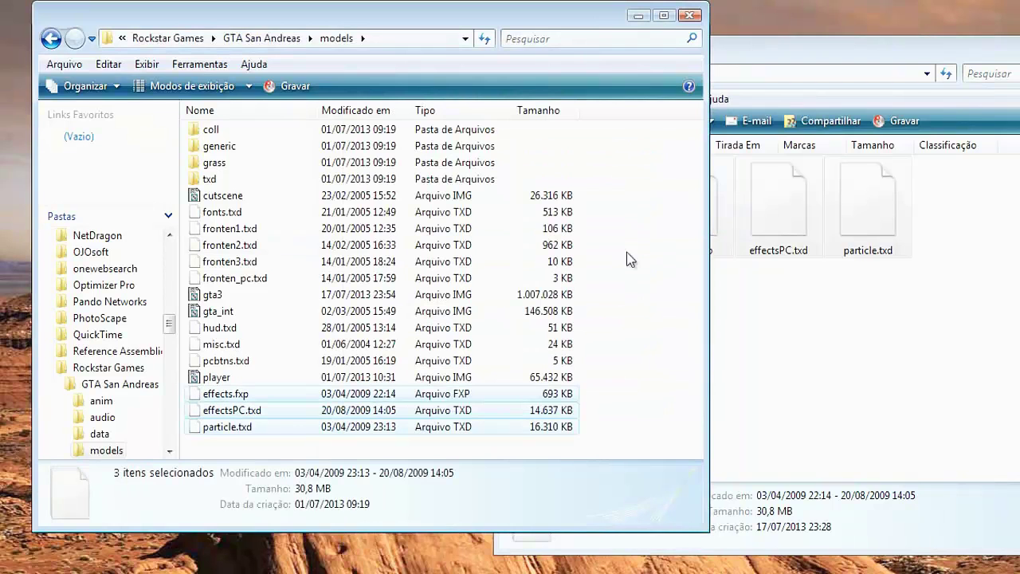
drag(634, 146, 214, 454)
click(214, 454)
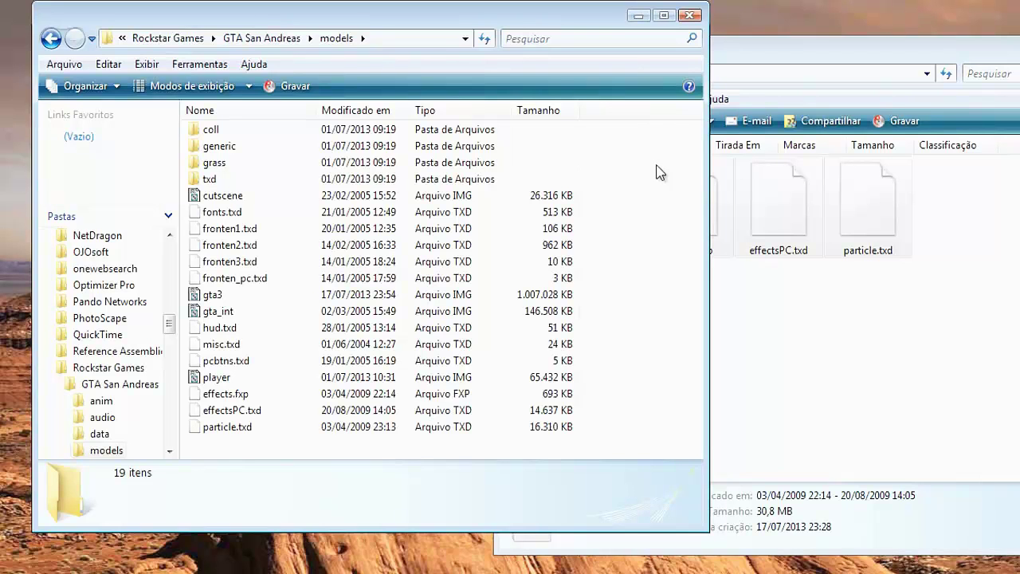
Step: Close the game's models folder window and the mod's Graficos folder window
click(689, 18)
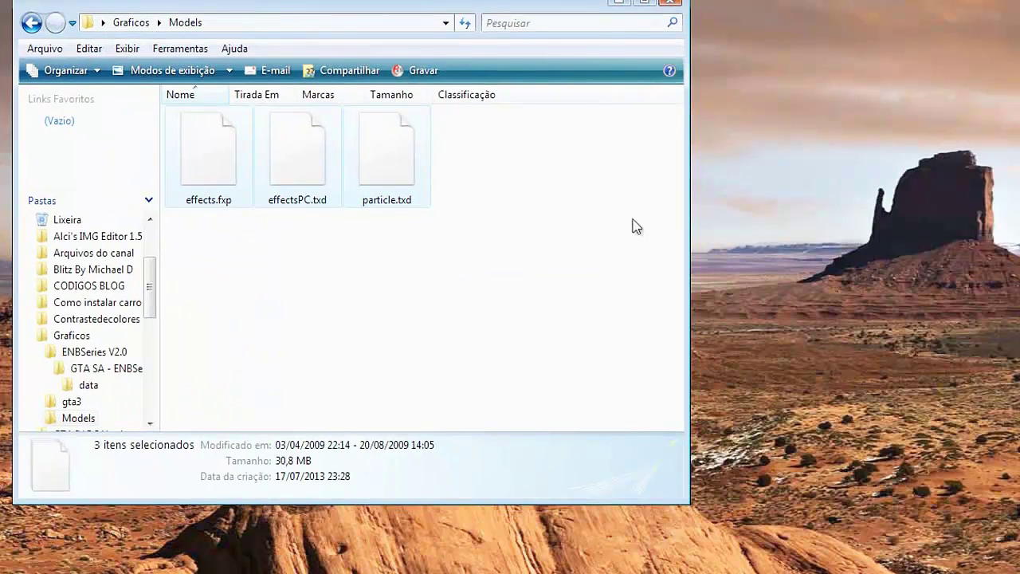
click(622, 189)
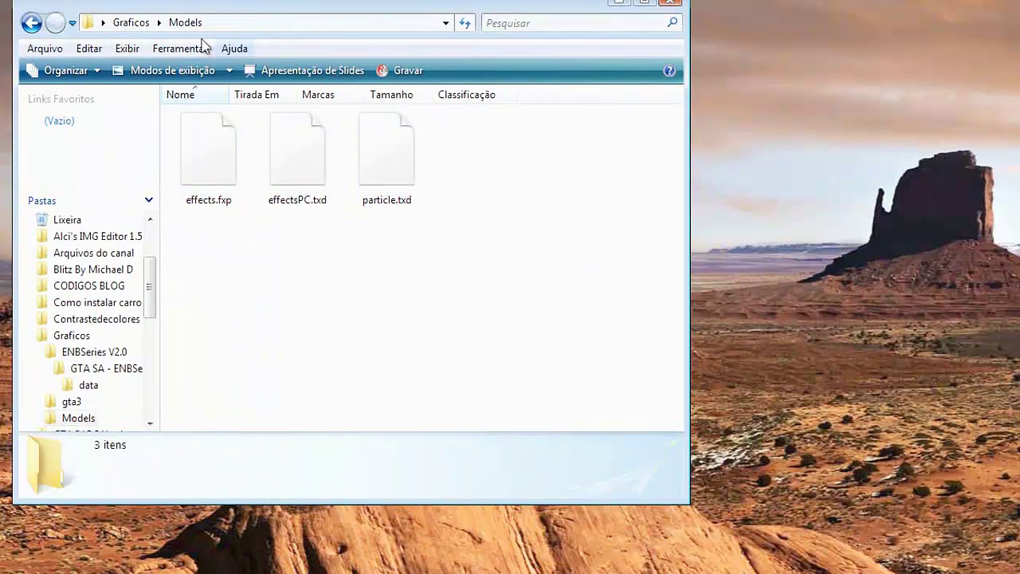
click(131, 23)
drag(200, 246, 696, 199)
click(681, 196)
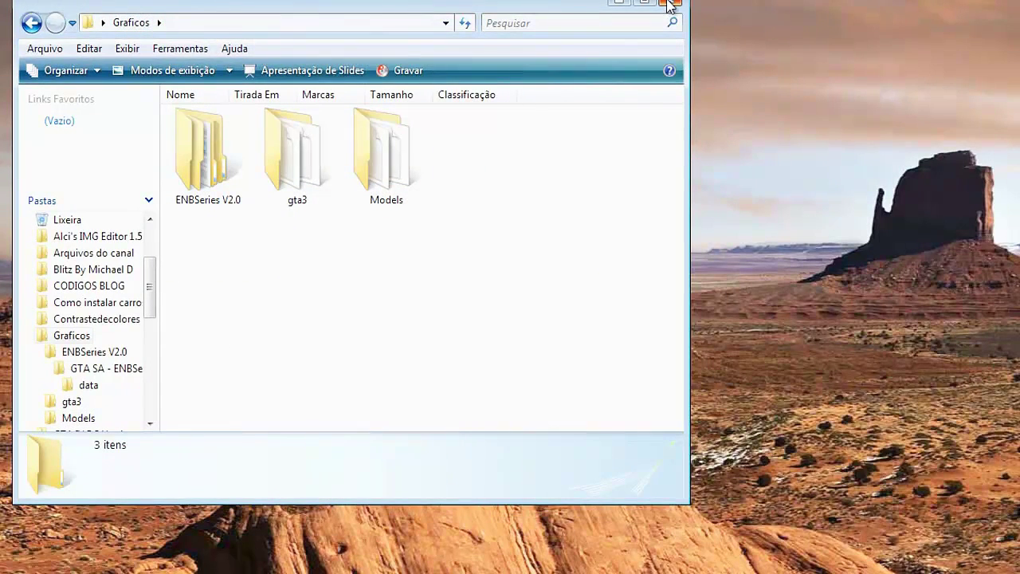
click(670, 5)
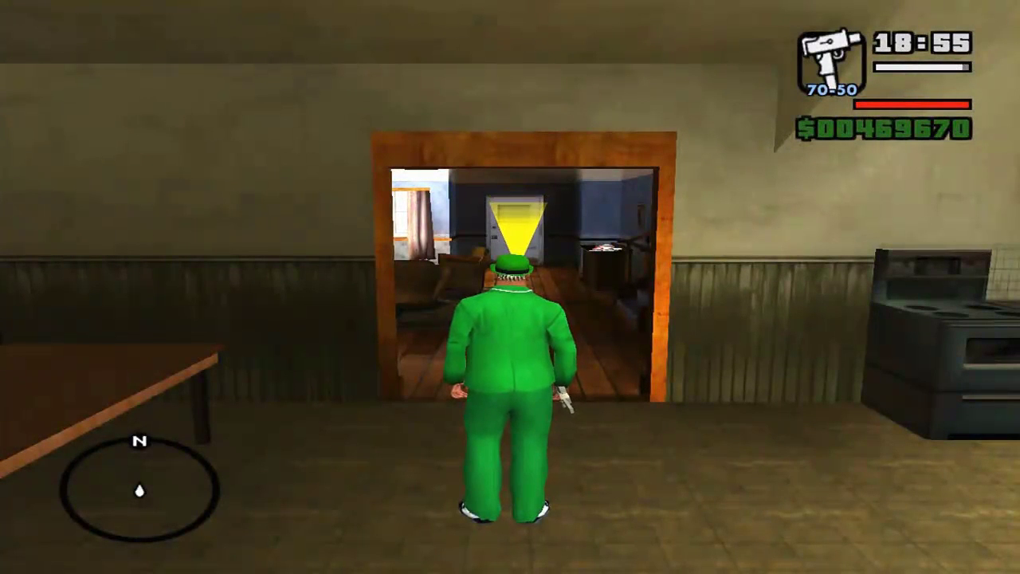
key(e)
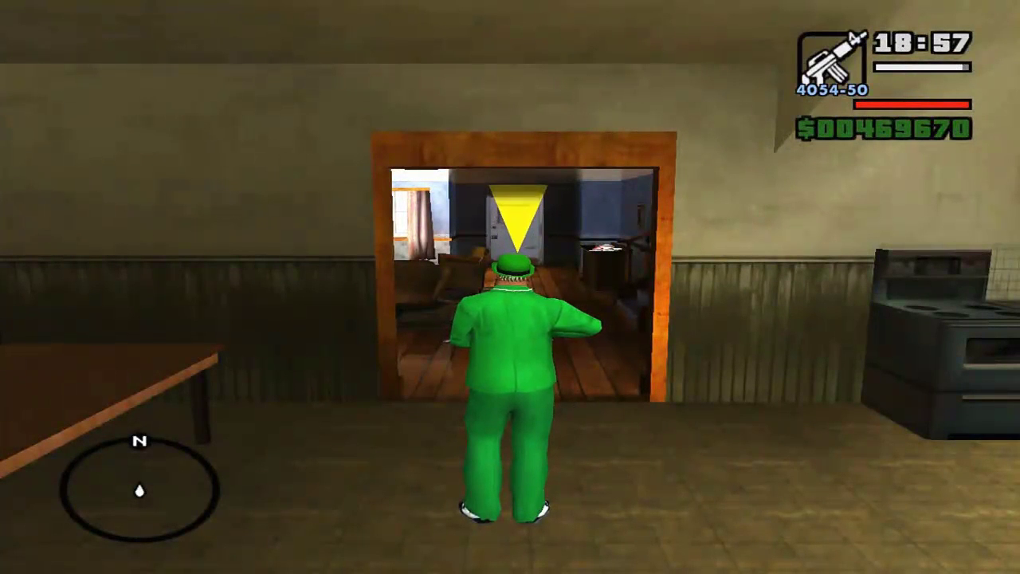
key(ctrl)
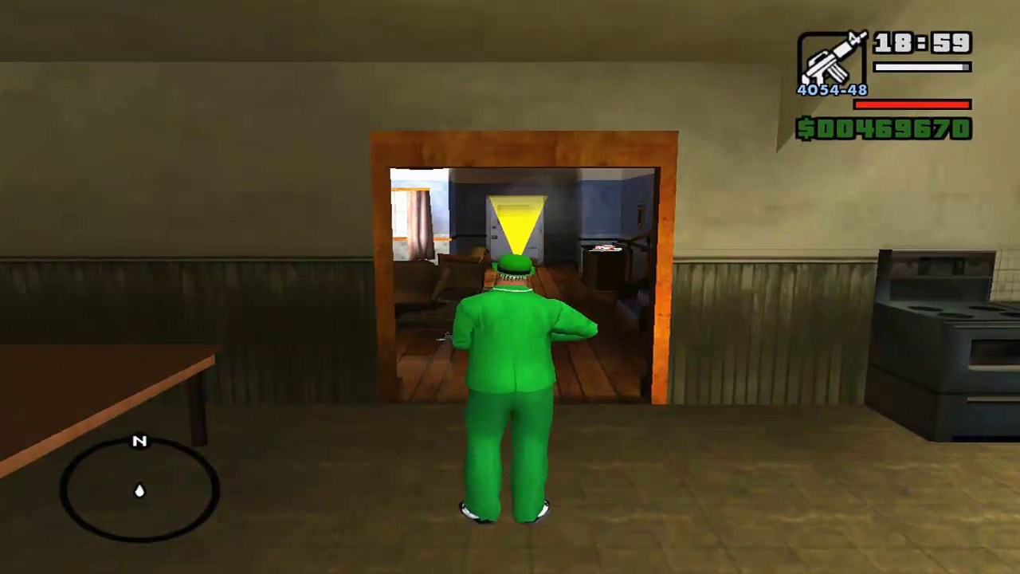
key(w)
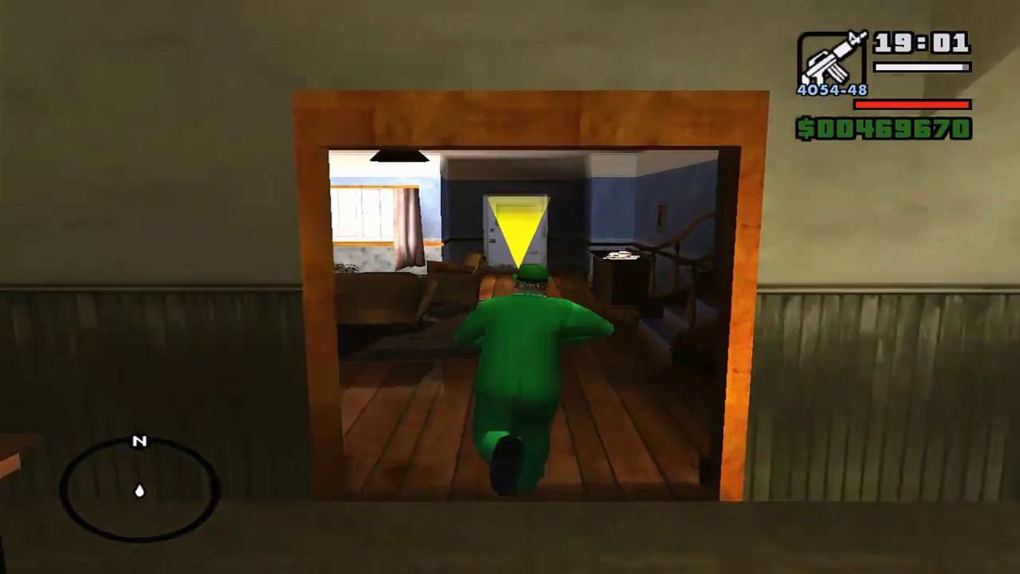
key(w)
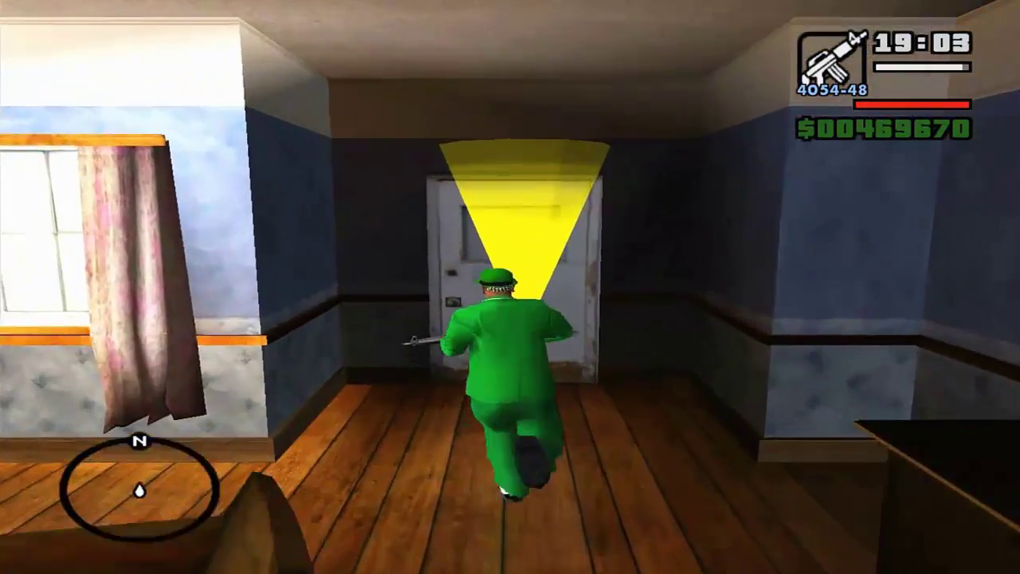
key(w)
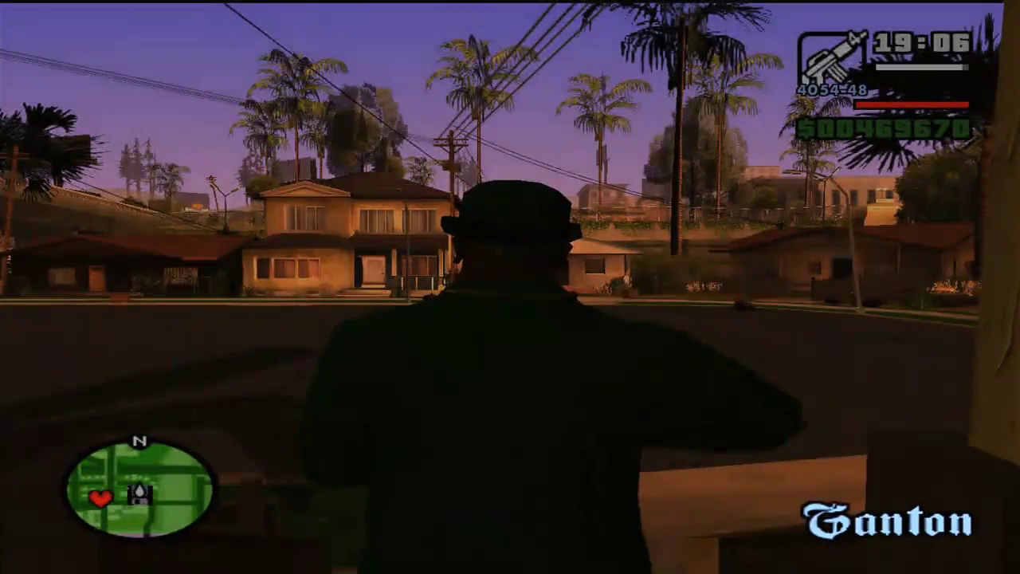
key(w)
key(w)
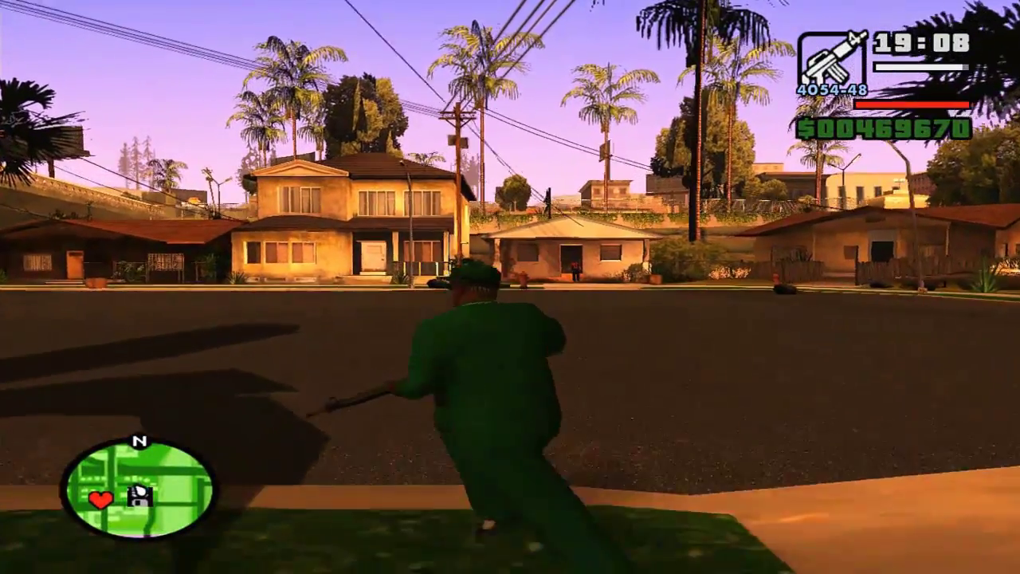
key(w)
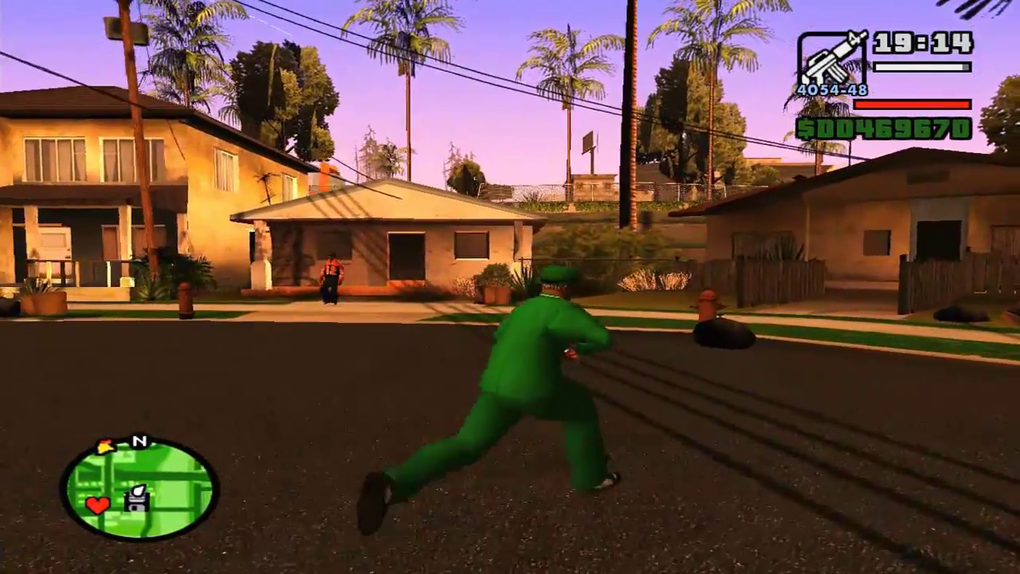
key(c)
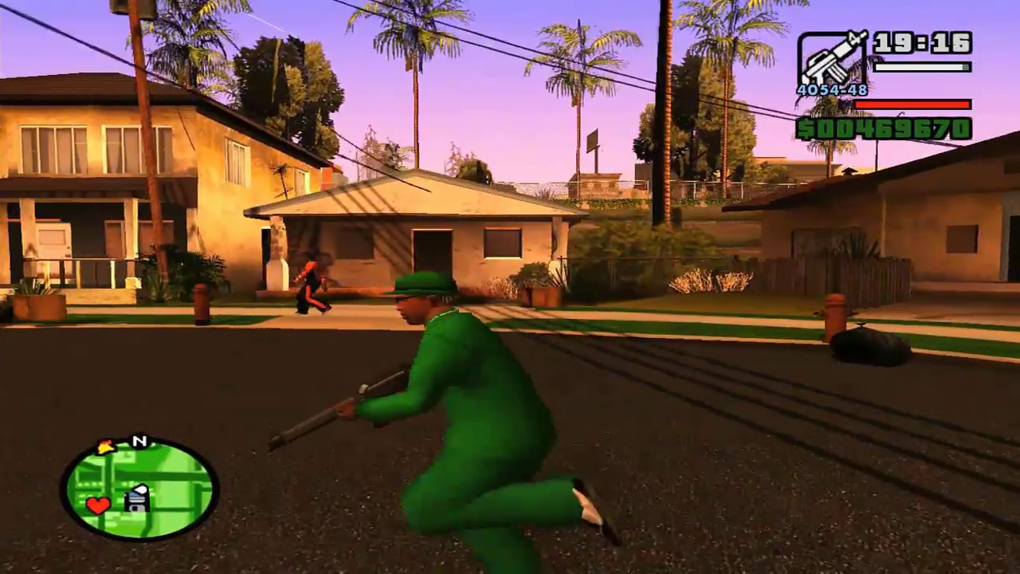
key(s)
key(d)
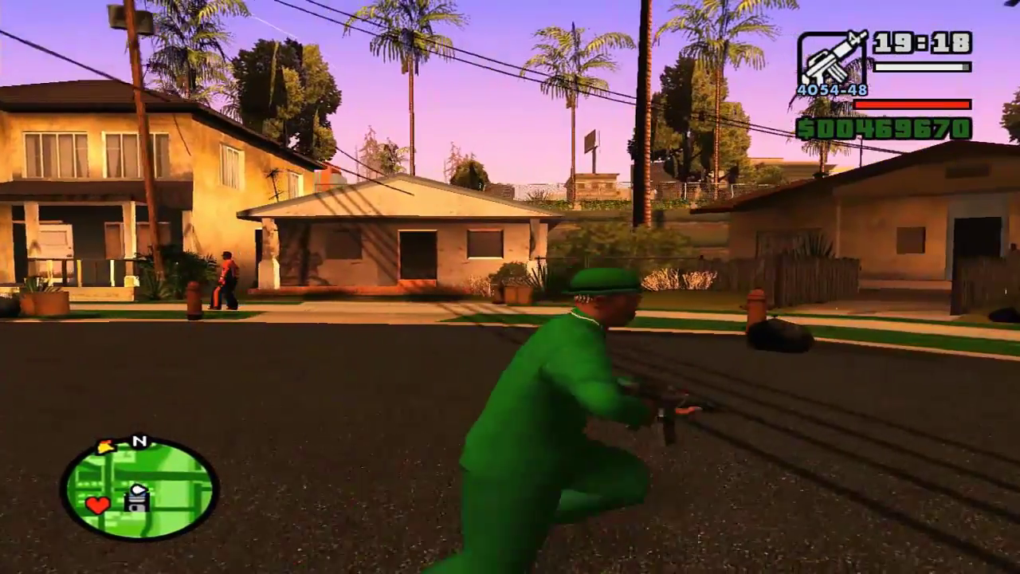
key(s)
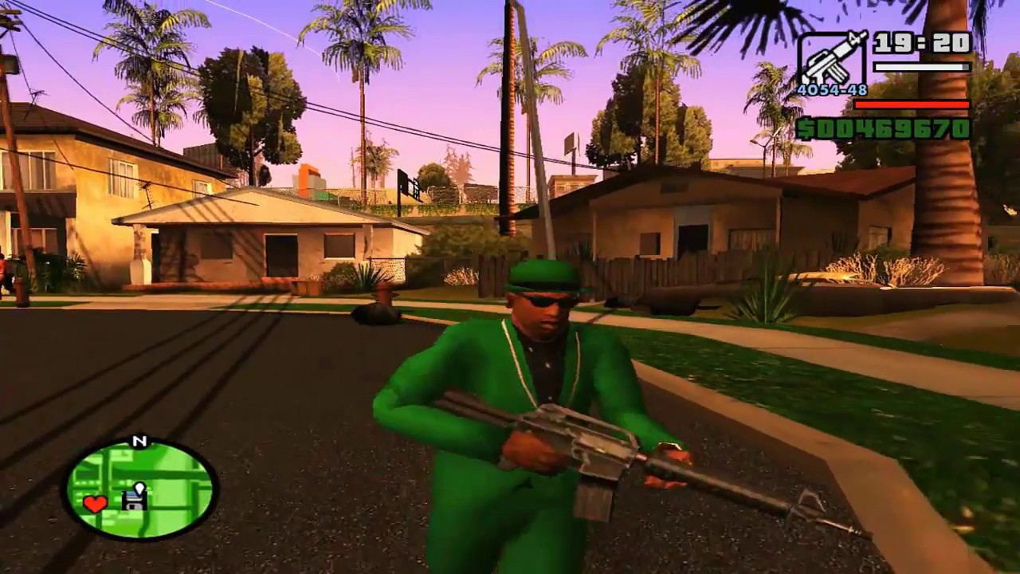
key(w)
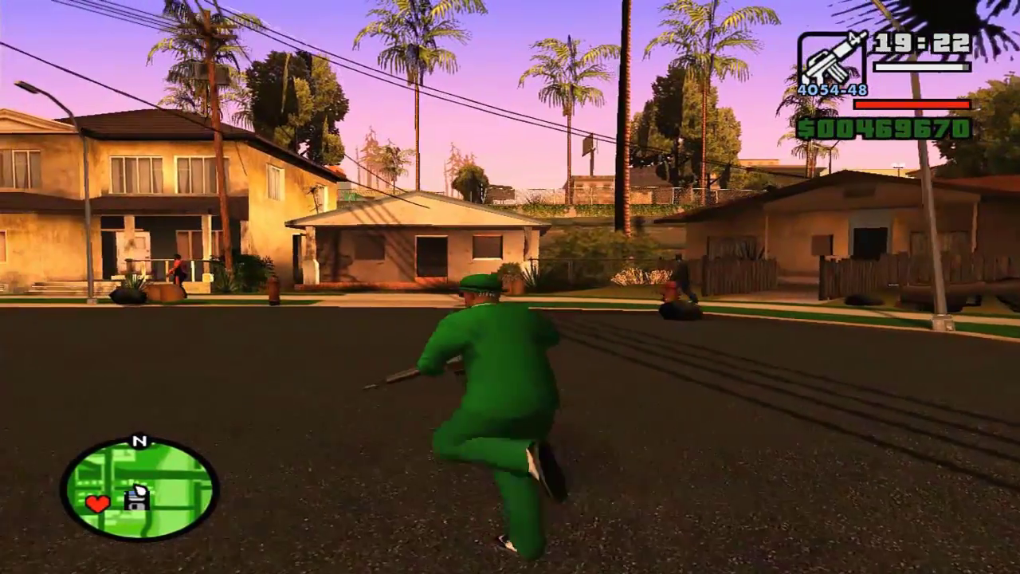
key(c)
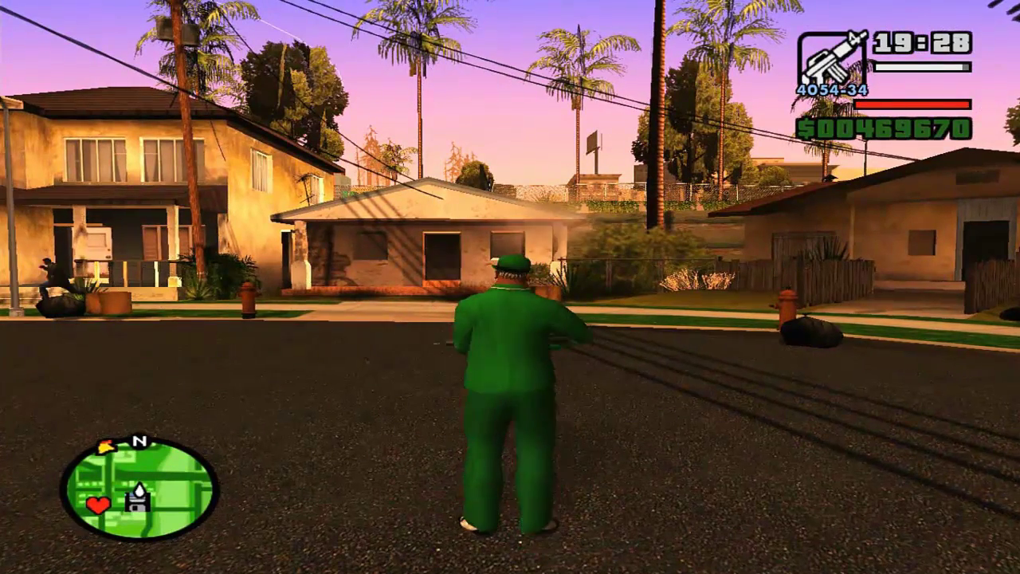
key(c)
key(a)
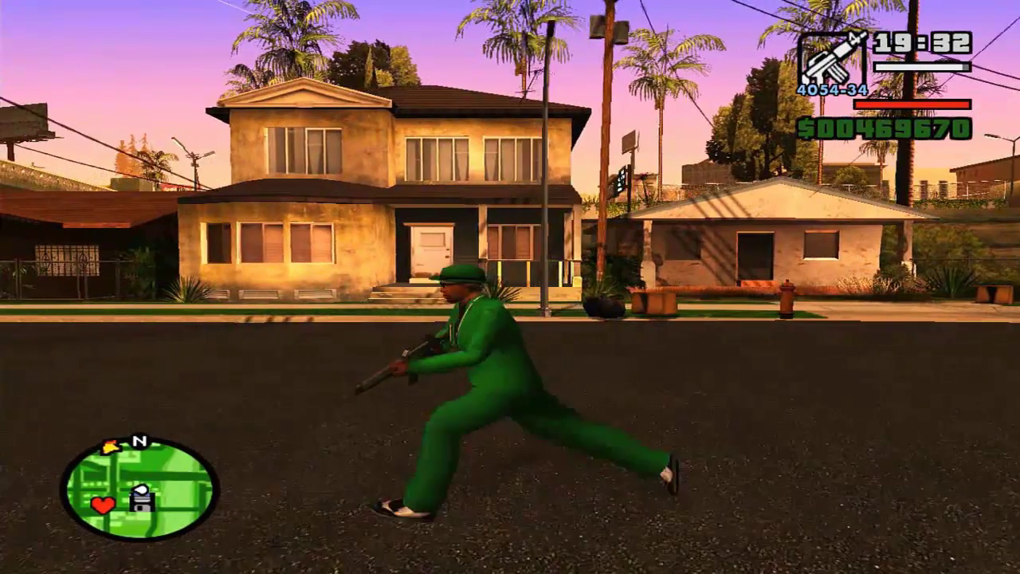
key(c)
key(ctrl)
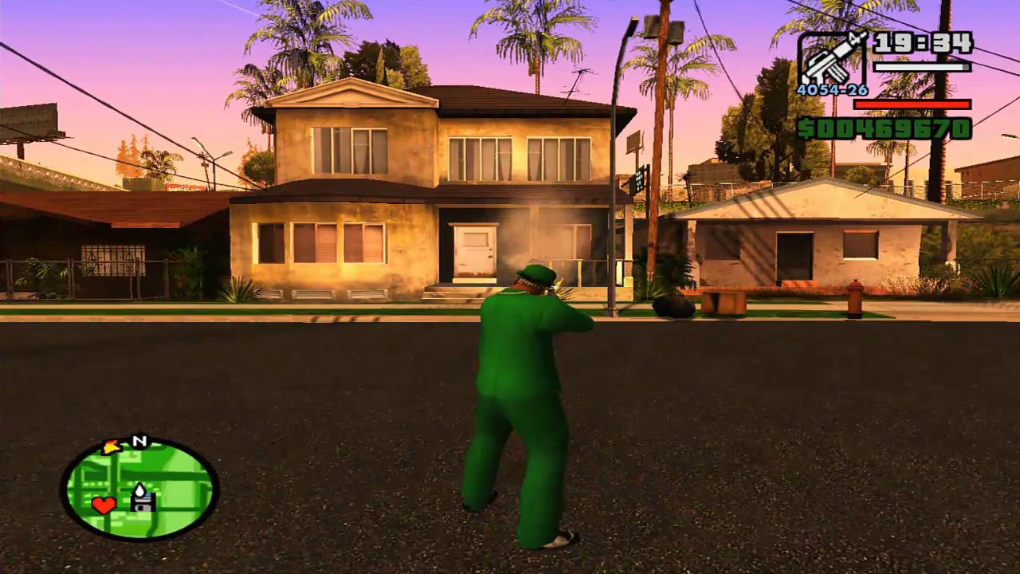
key(d)
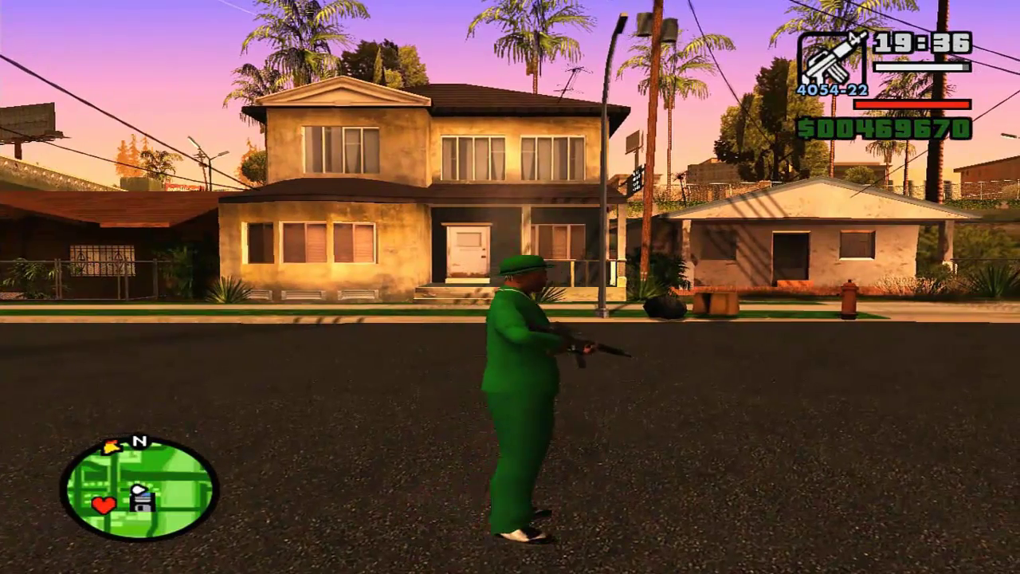
key(w)
key(d)
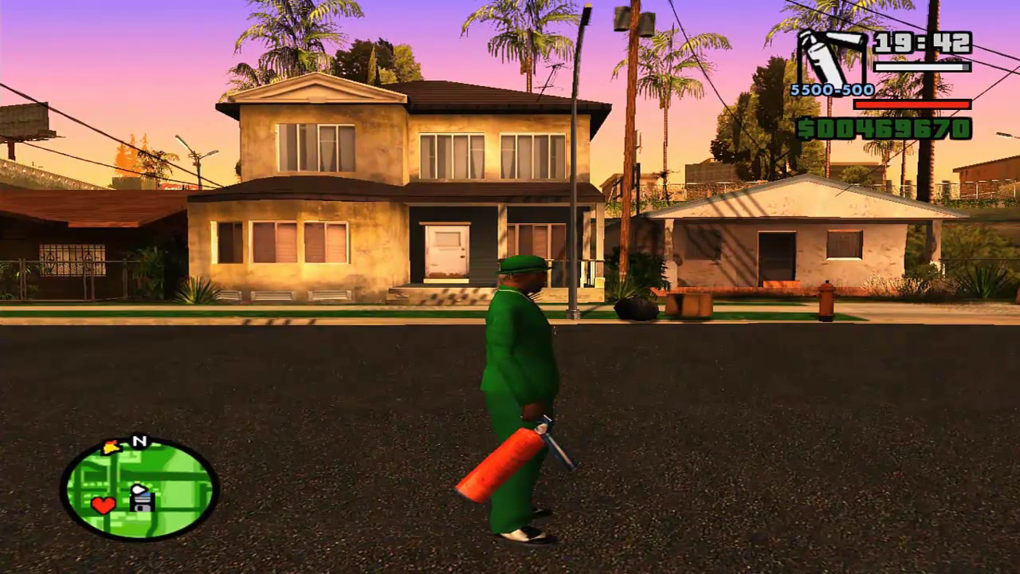
key(w)
key(ctrl)
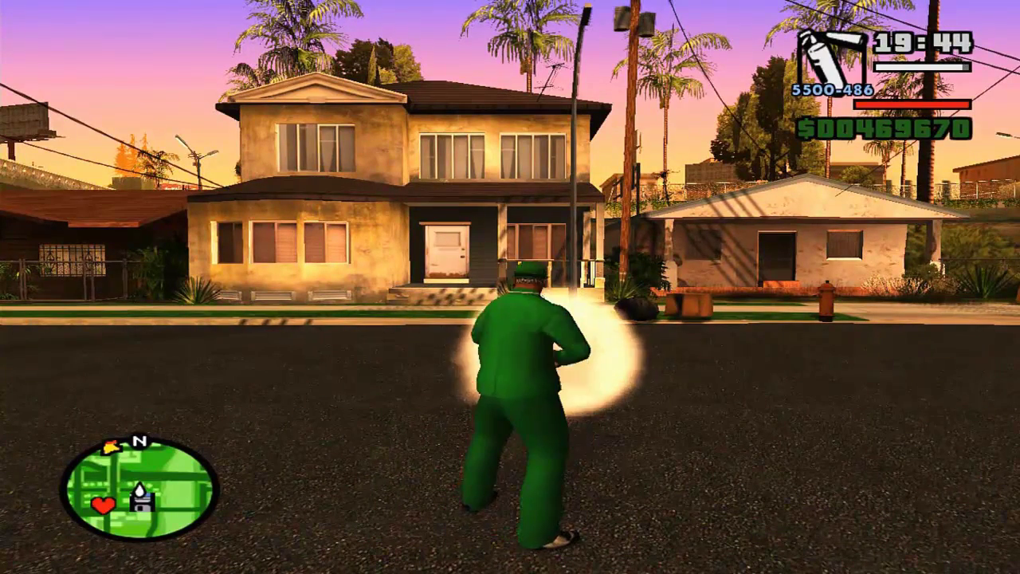
key(d)
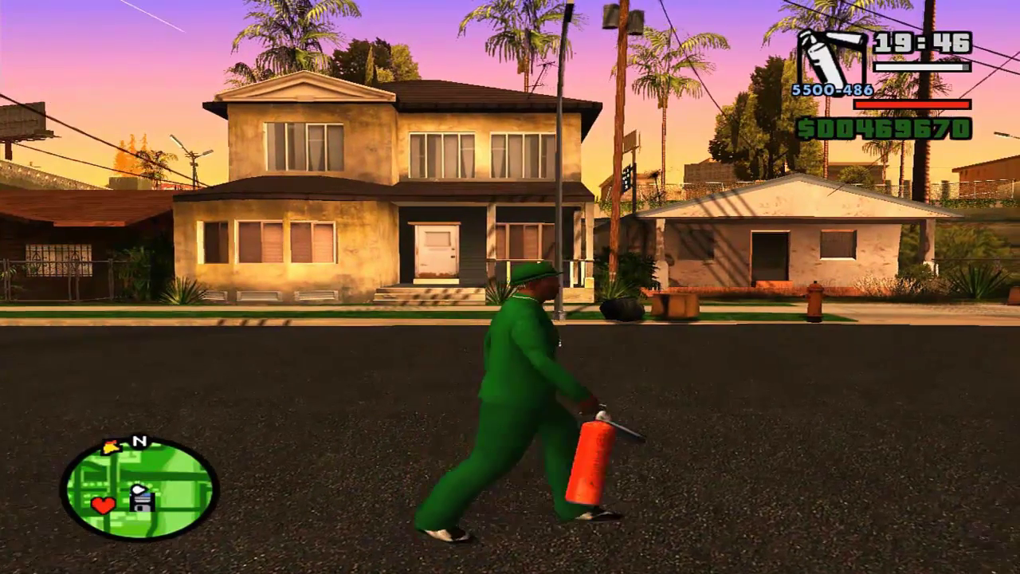
key(ctrl)
key(ctrl)
key(d)
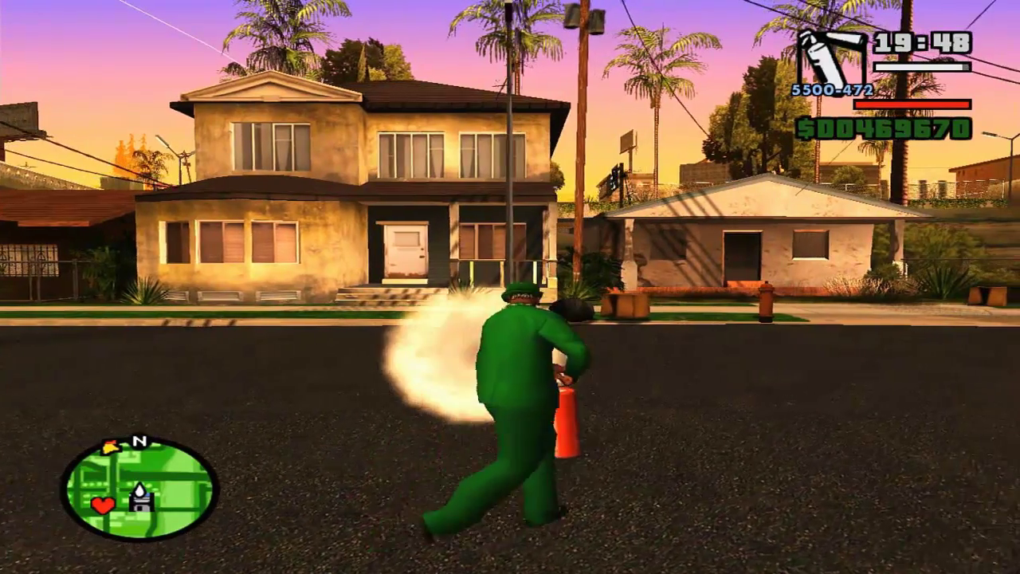
key(ctrl)
key(d)
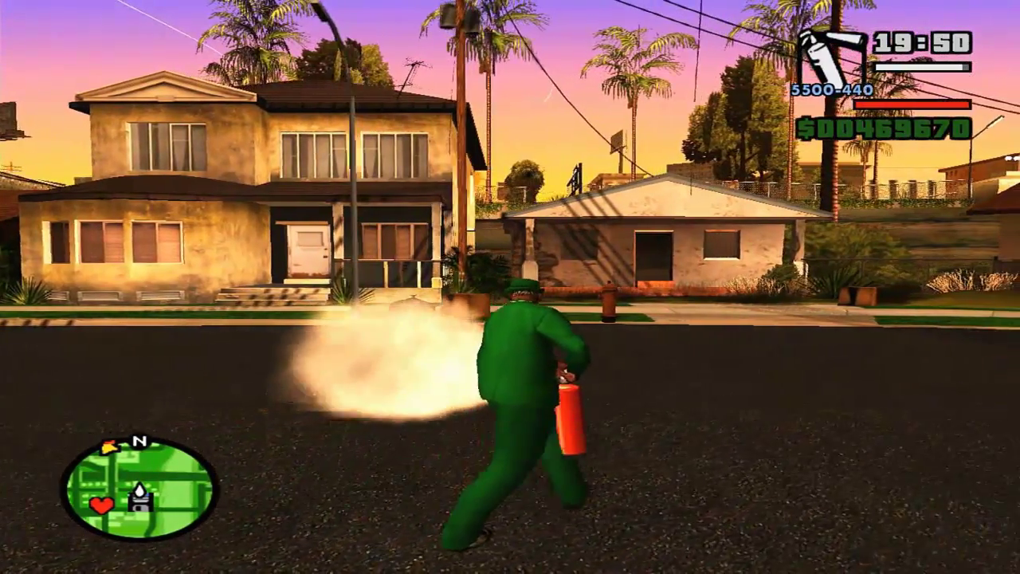
key(ctrl)
key(d)
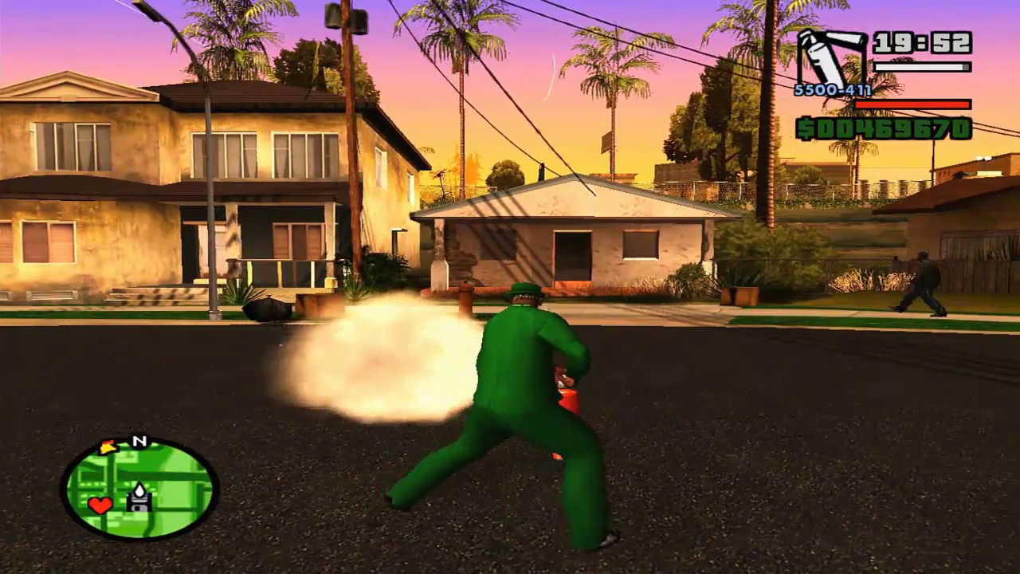